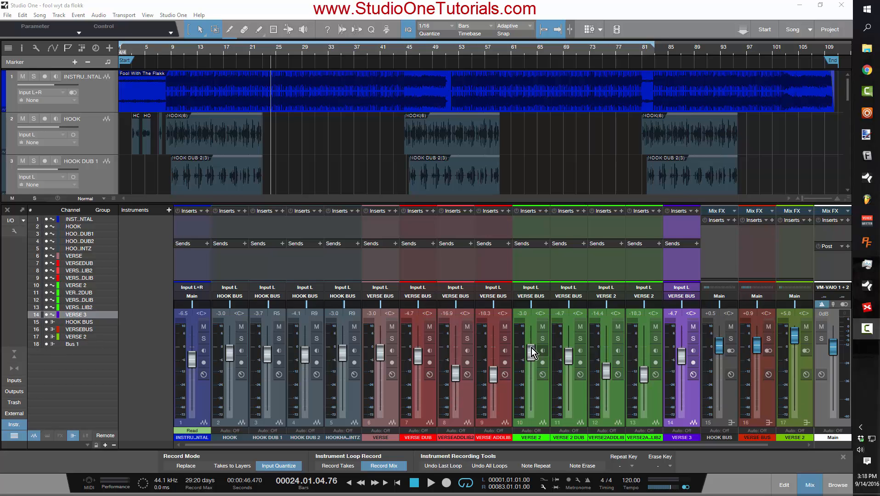
Hide the mixer console and reopen it below the arrangement
{"action": "left_click", "coordinate": [334, 179]}
{"action": "key", "text": "F3"}
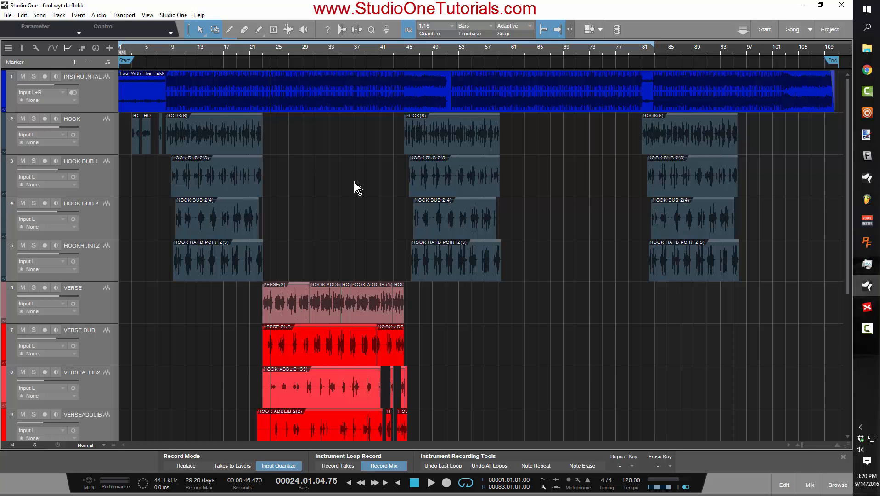
{"action": "key", "text": "F3"}
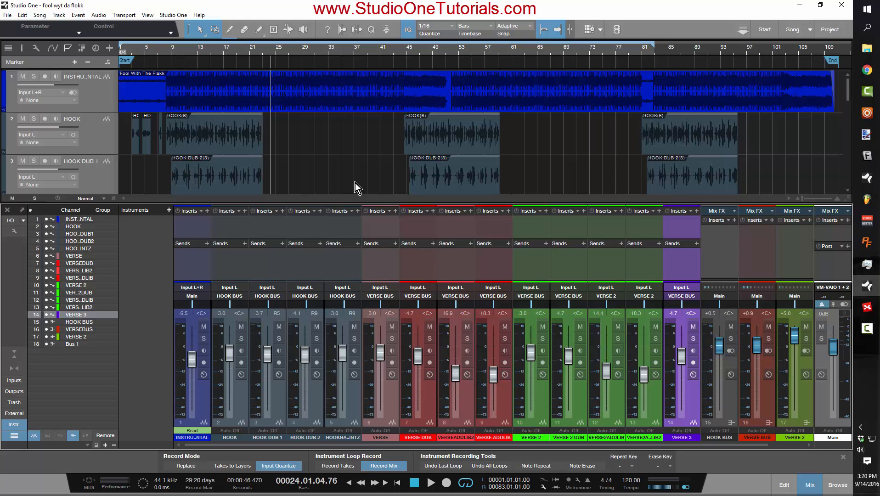
Hide the console's channel list and switch the console to its small, fader-only height
{"action": "left_click", "coordinate": [19, 436]}
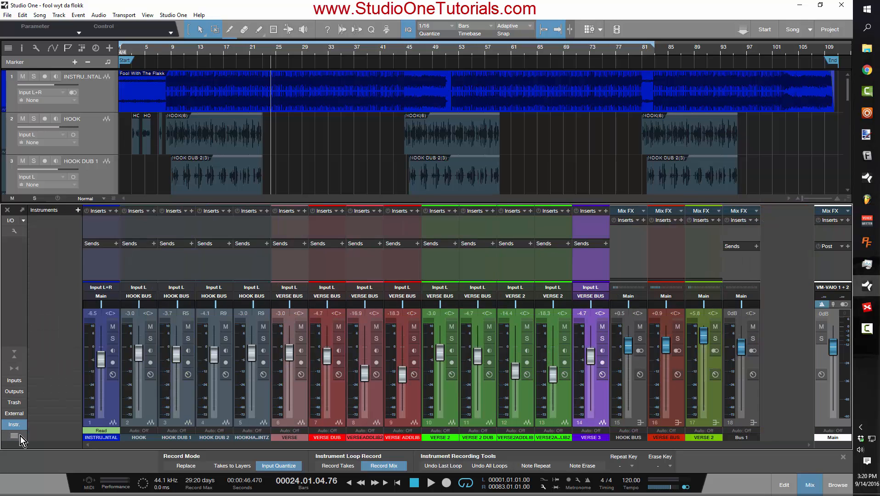
{"action": "left_click", "coordinate": [19, 435]}
{"action": "left_click", "coordinate": [21, 433]}
{"action": "left_click", "coordinate": [18, 357]}
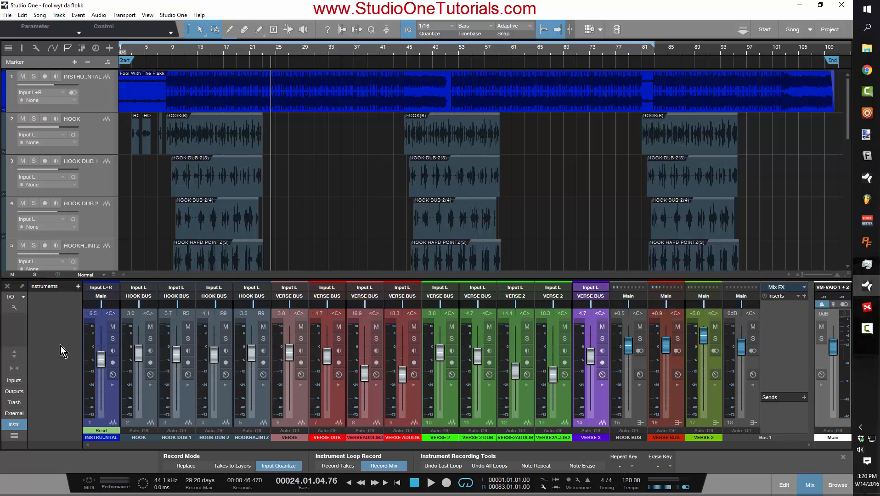
{"action": "left_click", "coordinate": [19, 353]}
{"action": "left_click", "coordinate": [13, 351]}
Toggle the console's channel strips between narrow and wide, finishing on wide
{"action": "left_click", "coordinate": [14, 367]}
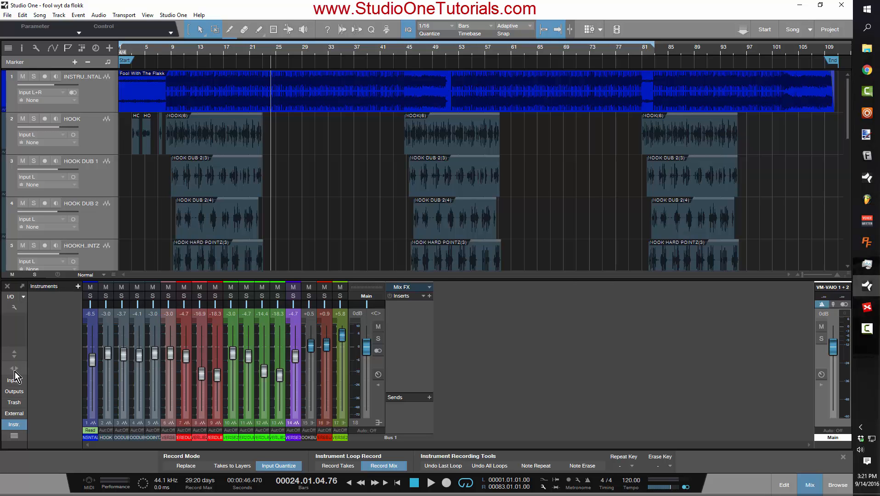
{"action": "left_click", "coordinate": [14, 371]}
{"action": "left_click", "coordinate": [15, 371]}
{"action": "left_click", "coordinate": [14, 371]}
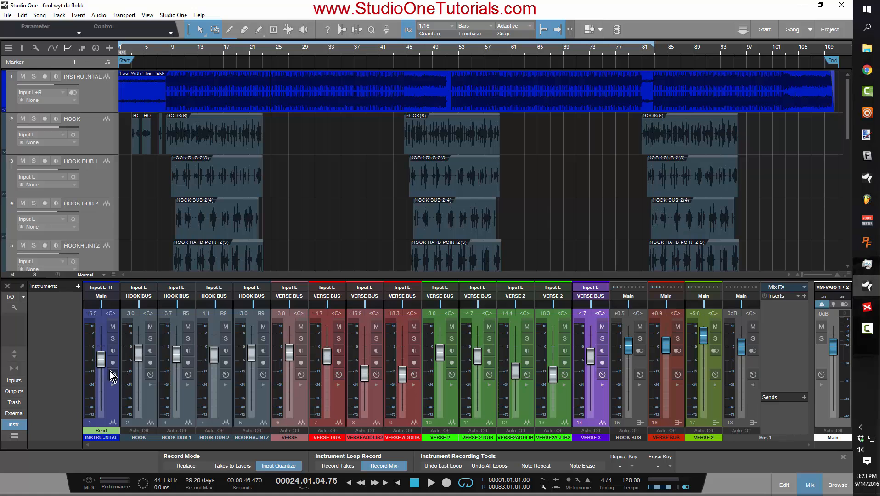
Pull the instrumental channel's fader fully down and set the loop range around the first hook, from 8.02 to 23.02
{"action": "left_click_drag", "start_coordinate": [103, 362], "coordinate": [102, 410]}
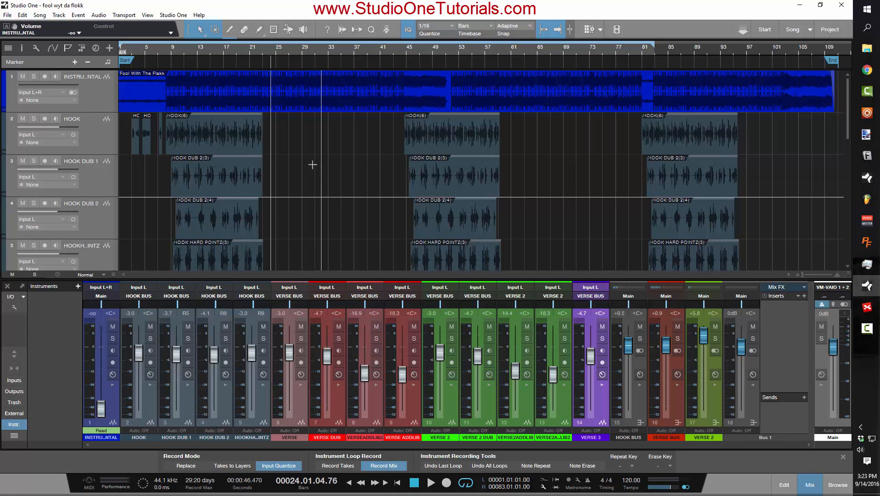
{"action": "left_click", "coordinate": [171, 52]}
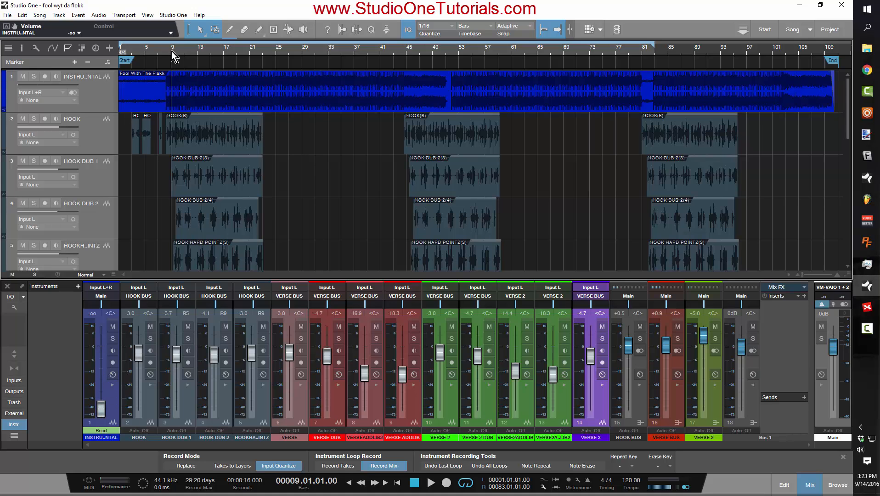
{"action": "left_click_drag", "start_coordinate": [172, 45], "coordinate": [257, 49]}
{"action": "key", "text": "shift+l"}
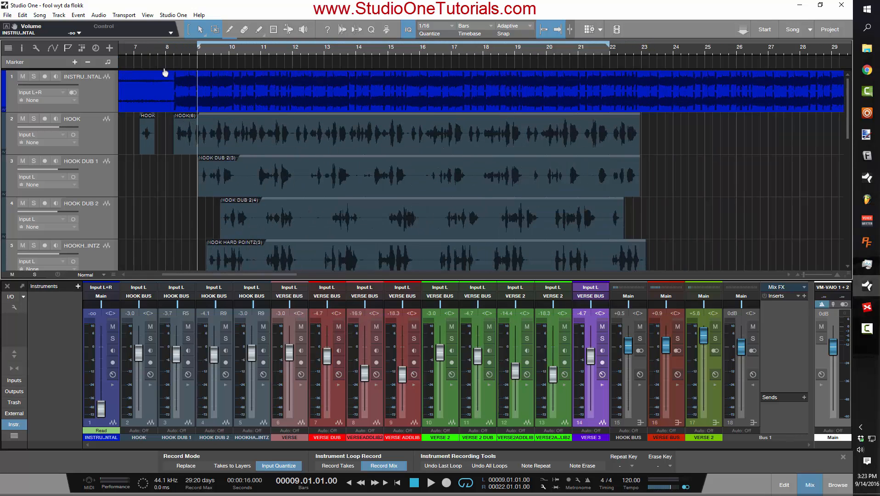
{"action": "left_click_drag", "start_coordinate": [196, 46], "coordinate": [175, 46]}
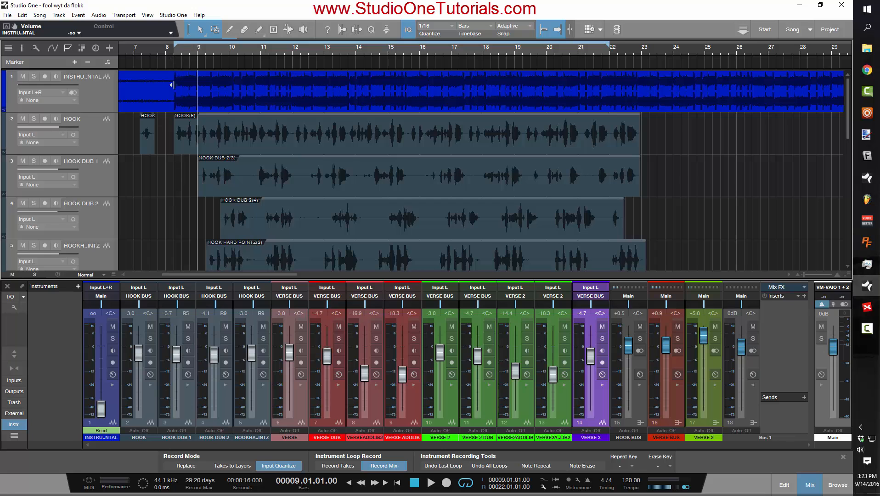
{"action": "left_click_drag", "start_coordinate": [609, 45], "coordinate": [651, 132]}
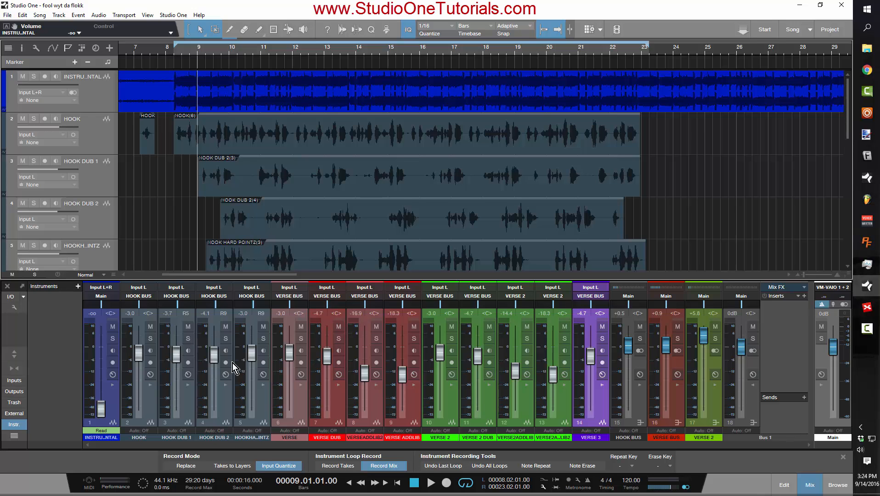
Pull the faders of HOOK DUB 1, HOOK DUB 2 and the hook hard pointz channel fully down
{"action": "scroll", "coordinate": [320, 198], "scroll_direction": "down", "scroll_amount": 1}
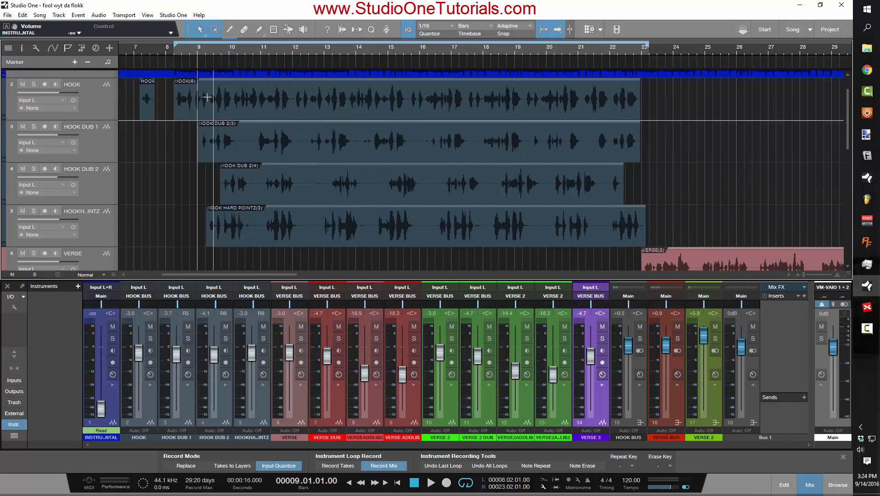
{"action": "left_click_drag", "start_coordinate": [179, 355], "coordinate": [176, 409]}
{"action": "left_click_drag", "start_coordinate": [213, 354], "coordinate": [213, 408]}
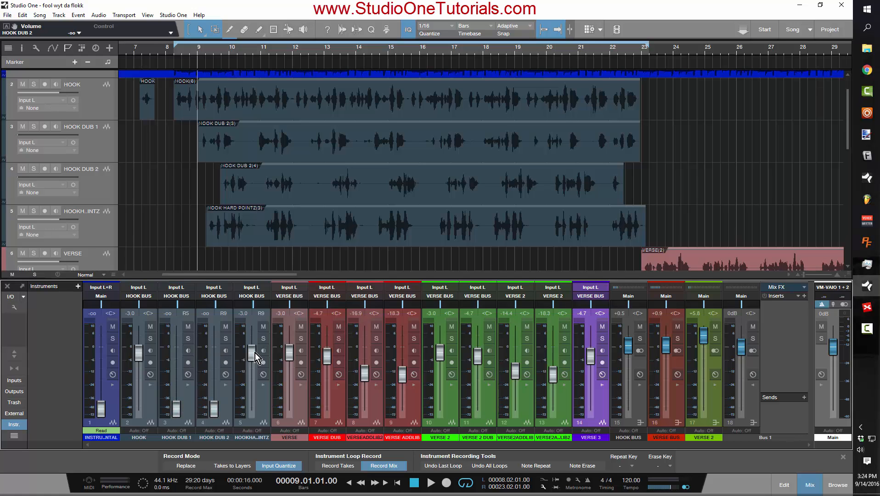
{"action": "left_click_drag", "start_coordinate": [252, 352], "coordinate": [251, 408]}
Play the lead HOOK vocal on its own from the start of the loop range and stop it near bar 21
{"action": "left_click", "coordinate": [175, 55]}
{"action": "key", "text": "space"}
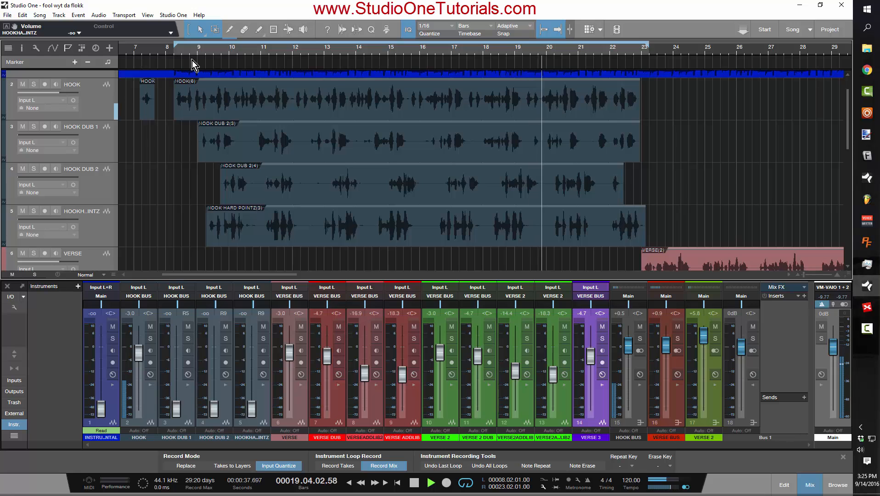
{"action": "key", "text": "space"}
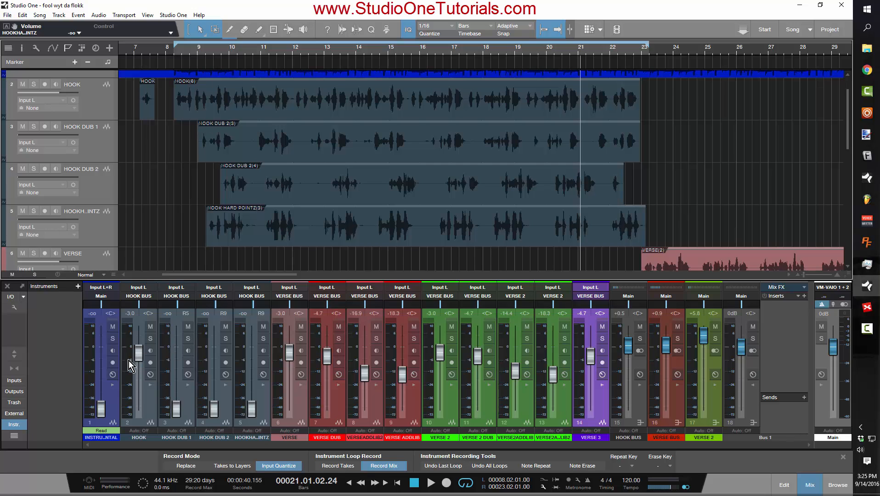
Lower the lead HOOK fader to -10.7 dB and play the first hook from its start to check the level
{"action": "mouse_move", "coordinate": [125, 361]}
{"action": "left_click_drag", "start_coordinate": [141, 360], "coordinate": [136, 371]}
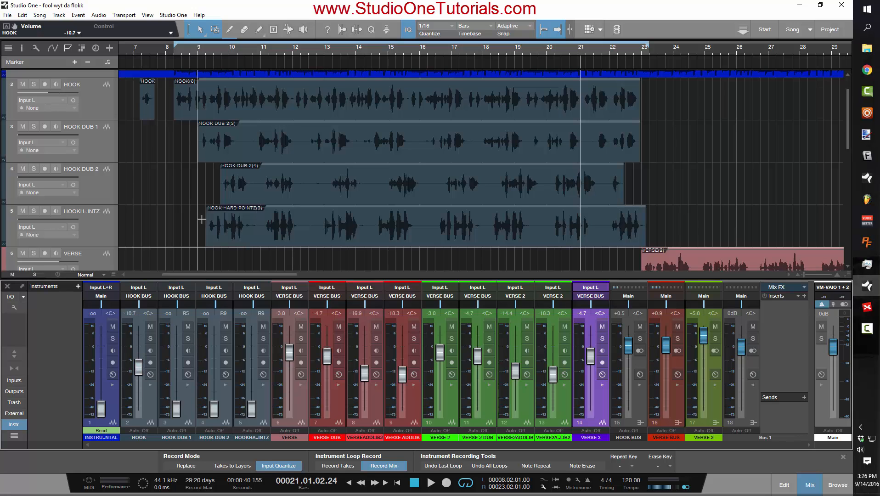
{"action": "left_click", "coordinate": [175, 56]}
{"action": "key", "text": "space"}
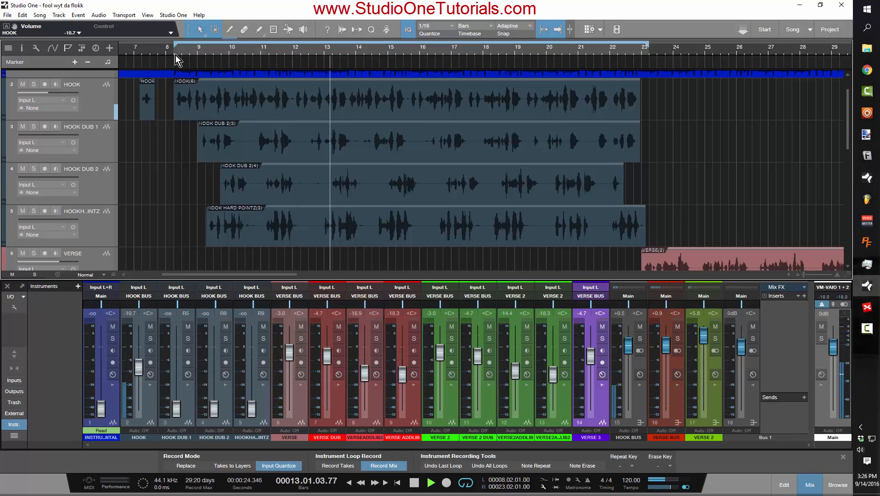
{"action": "key", "text": "space"}
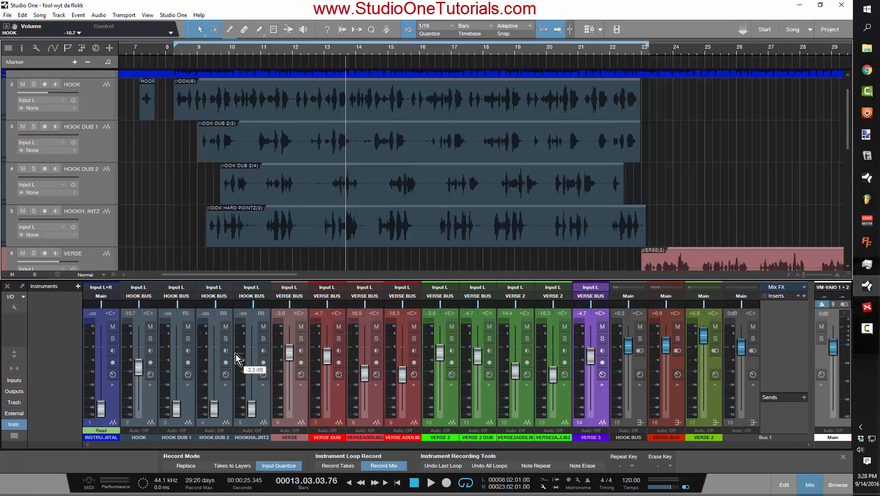
During playback, raise HOOK DUB 1 and HOOK DUB 2 to -21.0 dB and the hook hard pointz channel to -26.6 dB
{"action": "key", "text": "space"}
{"action": "left_click_drag", "start_coordinate": [180, 408], "coordinate": [176, 376]}
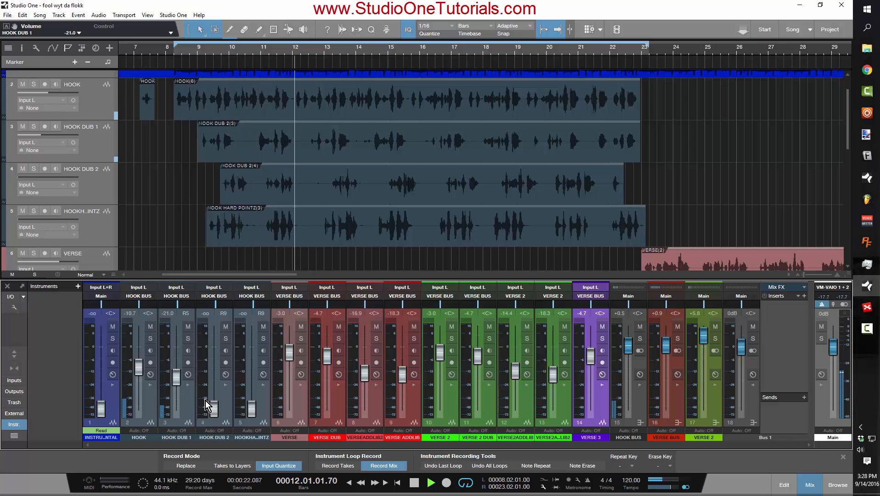
{"action": "left_click_drag", "start_coordinate": [214, 406], "coordinate": [211, 379]}
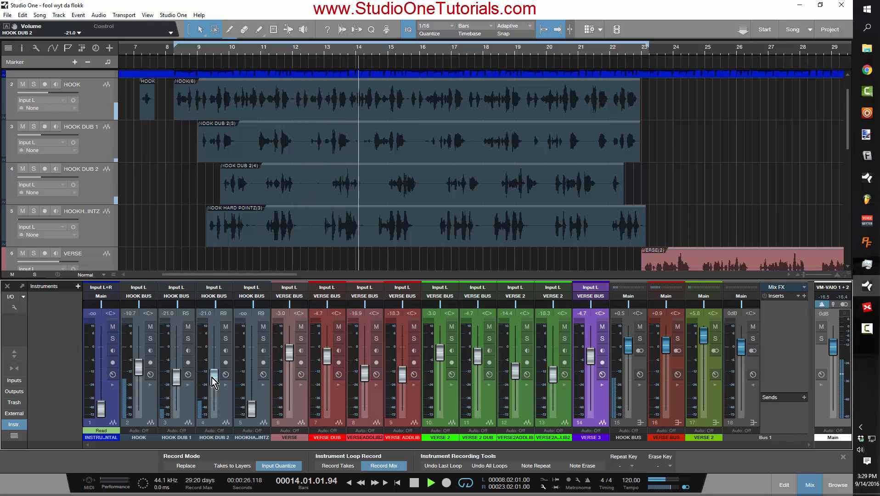
{"action": "left_click", "coordinate": [252, 407]}
{"action": "left_click_drag", "start_coordinate": [252, 408], "coordinate": [248, 382]}
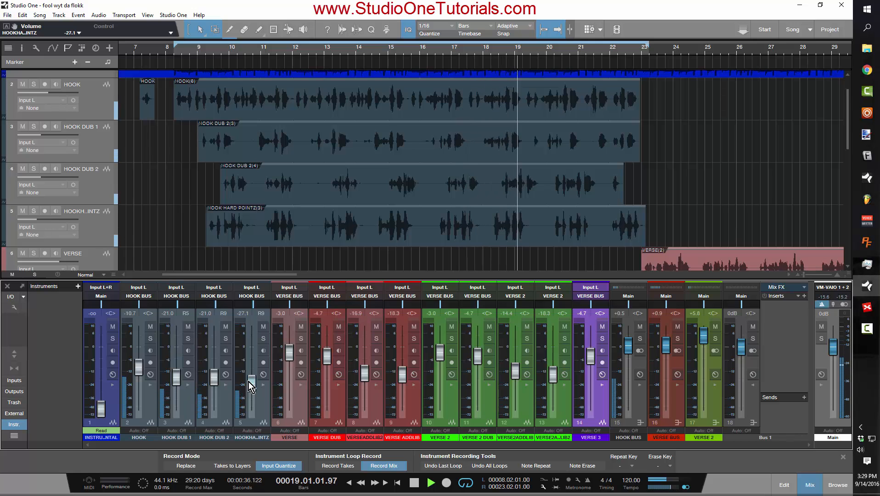
{"action": "left_click_drag", "start_coordinate": [248, 382], "coordinate": [248, 381]}
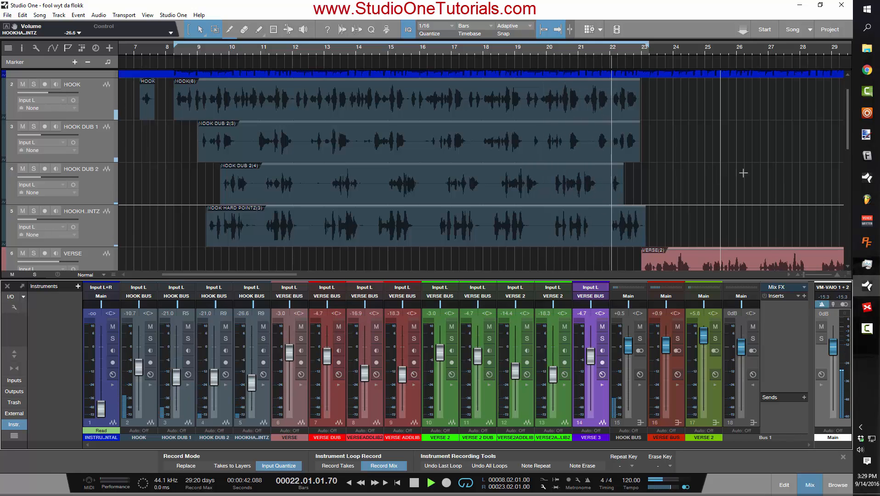
{"action": "key", "text": "space"}
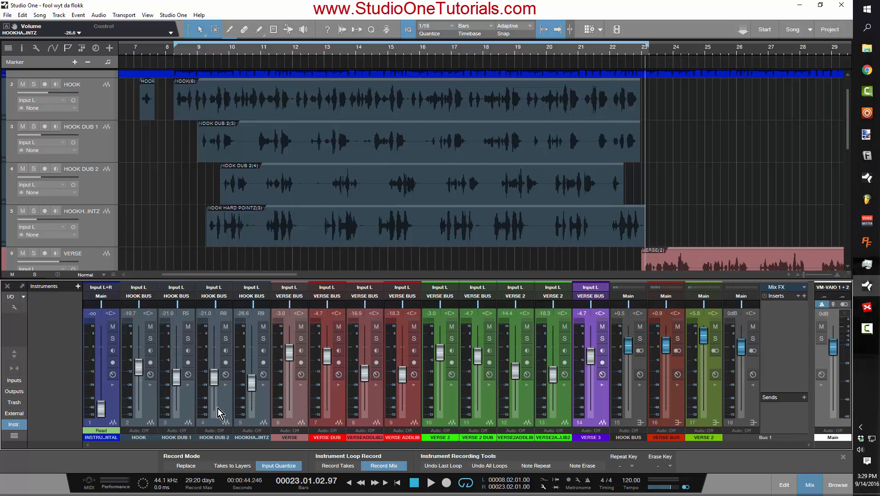
Pan HOOK DUB 1 hard left and HOOK DUB 2 hard right, and listen to the first hook from its start
{"action": "left_click_drag", "start_coordinate": [178, 306], "coordinate": [158, 308]}
{"action": "left_click_drag", "start_coordinate": [214, 307], "coordinate": [237, 308]}
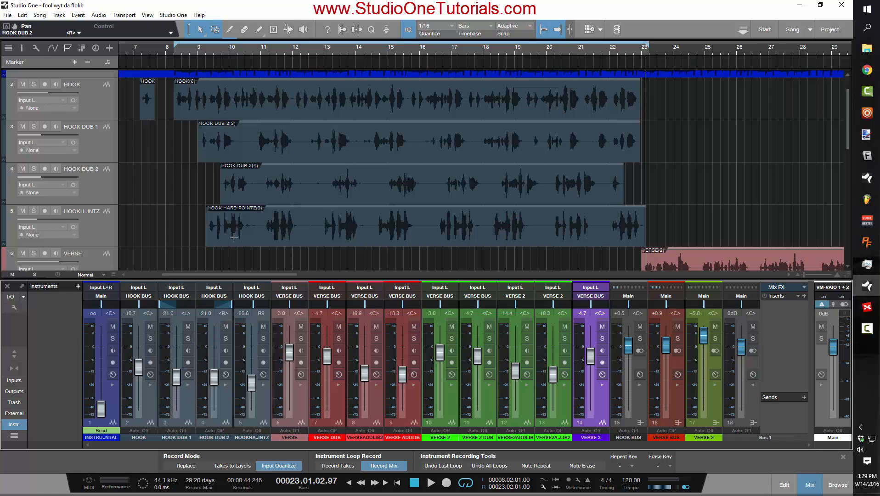
{"action": "left_click", "coordinate": [176, 55]}
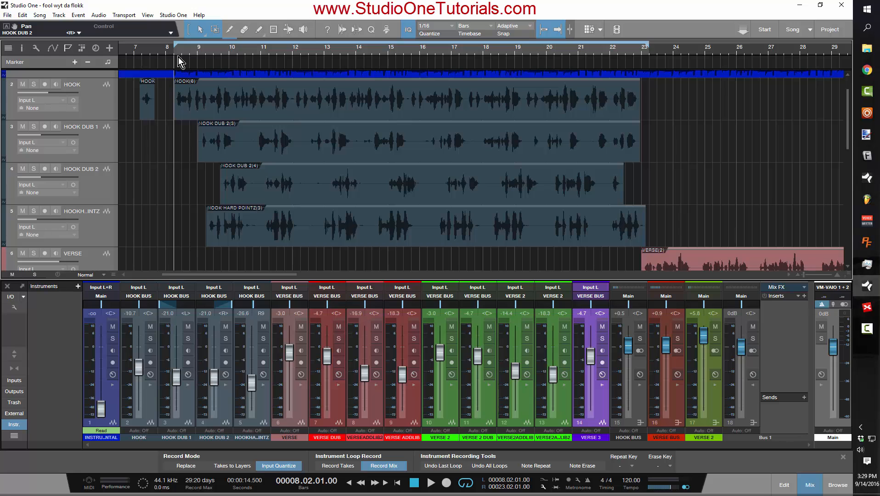
{"action": "key", "text": "space"}
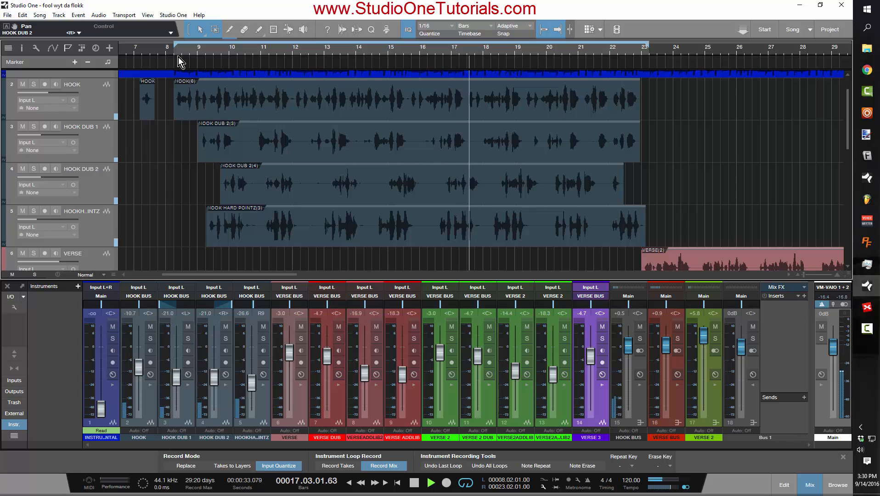
{"action": "key", "text": "space"}
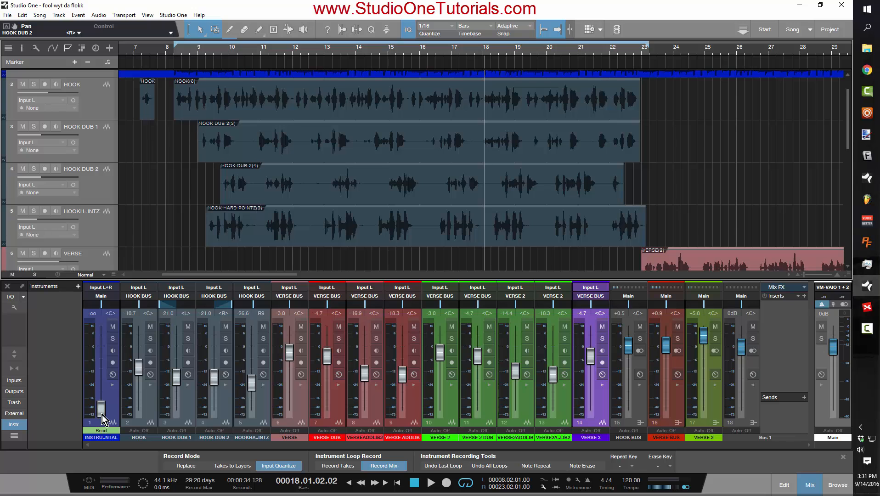
Start playback and bring the instrumental channel's fader up to -21.0 dB under the hook vocals
{"action": "left_click_drag", "start_coordinate": [102, 415], "coordinate": [96, 432]}
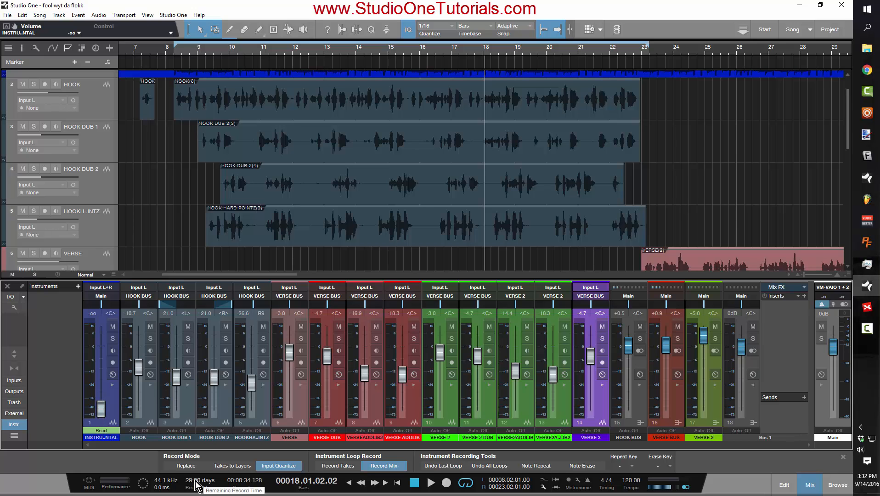
{"action": "key", "text": "space"}
{"action": "left_click_drag", "start_coordinate": [99, 413], "coordinate": [103, 387]}
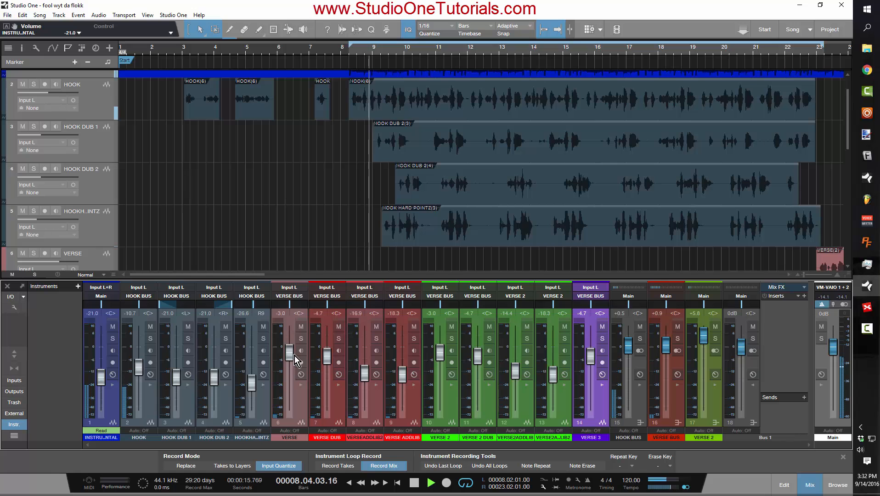
Mute all verse 1 and verse 2 channels, from VERSE through the second VERSE 2 adlib, and stop playback
{"action": "left_click_drag", "start_coordinate": [299, 331], "coordinate": [560, 327]}
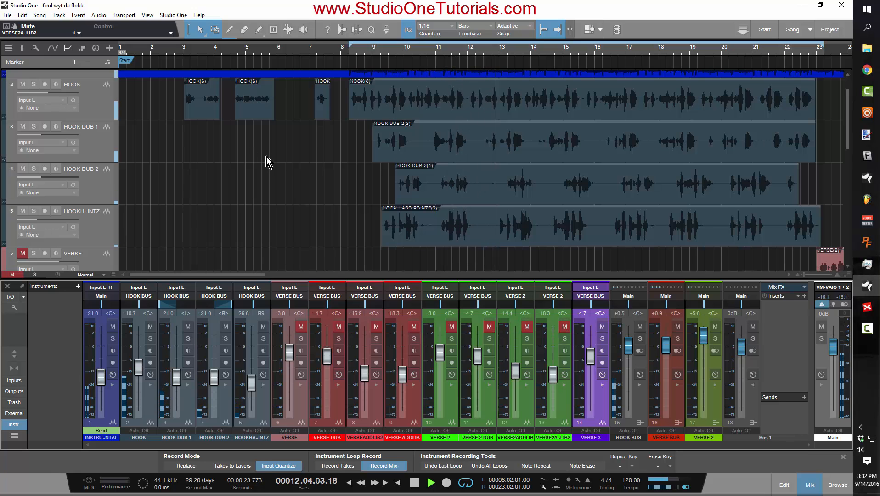
{"action": "key", "text": "space"}
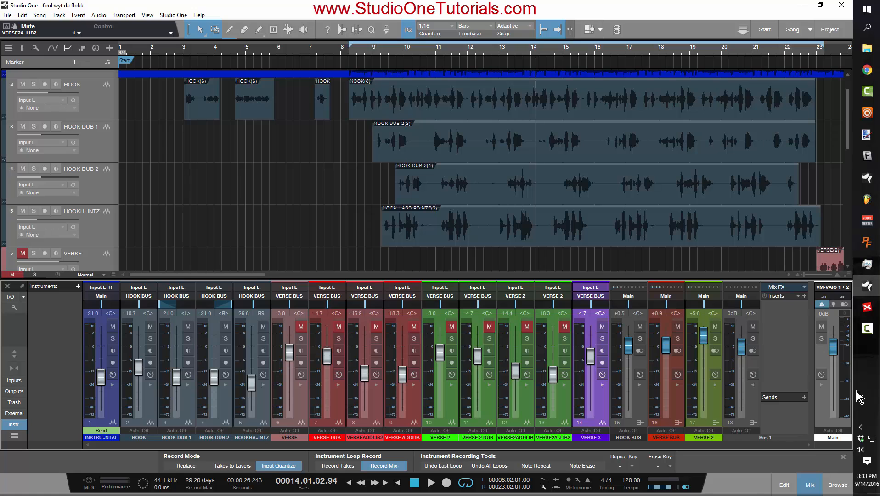
Select the instrumental channel and all four hook channels together, and restart playback
{"action": "mouse_move", "coordinate": [842, 358]}
{"action": "left_click", "coordinate": [113, 410]}
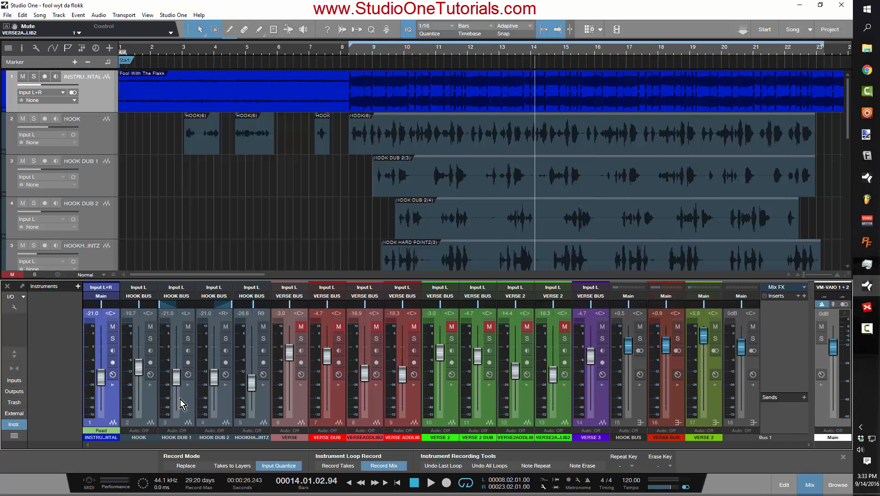
{"action": "left_click", "coordinate": [156, 409], "text": "ctrl"}
{"action": "left_click", "coordinate": [192, 408], "text": "ctrl"}
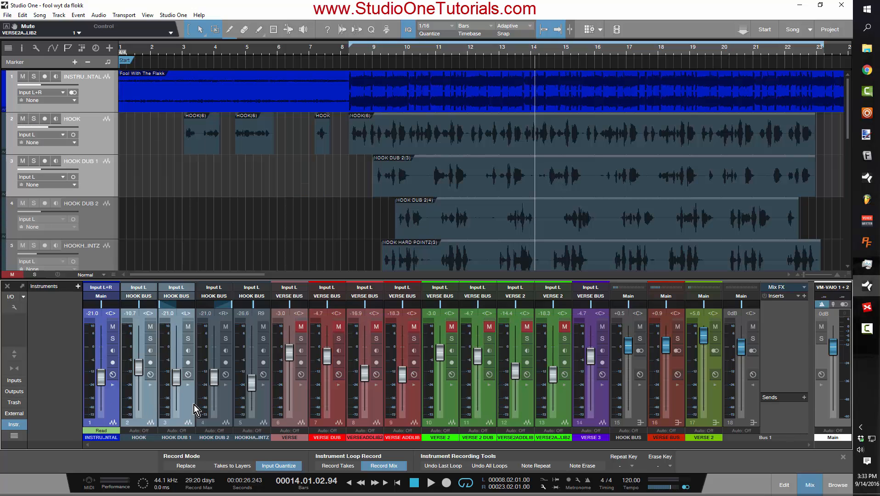
{"action": "left_click", "coordinate": [218, 410], "text": "ctrl"}
{"action": "left_click", "coordinate": [264, 410], "text": "ctrl"}
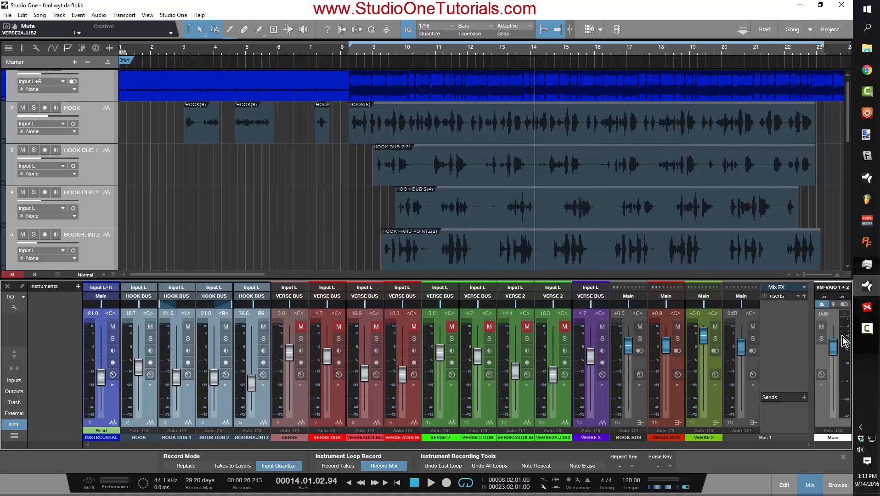
{"action": "mouse_move", "coordinate": [842, 337]}
{"action": "key", "text": "space"}
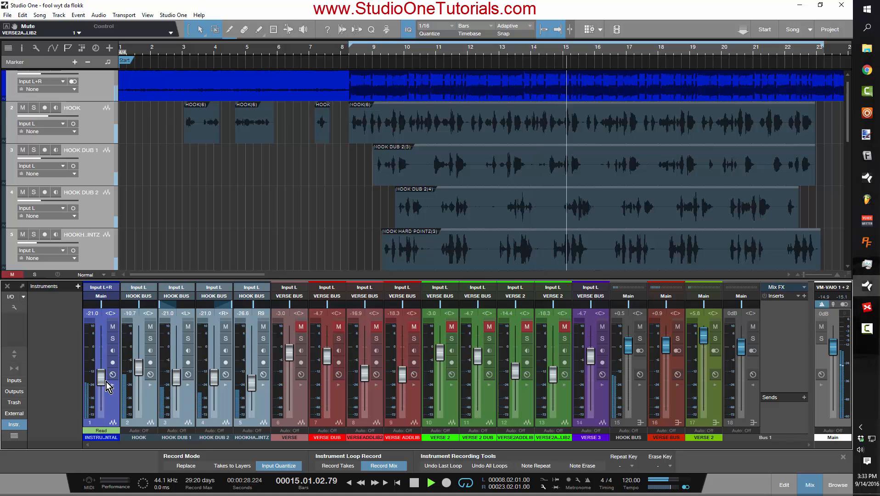
Raise the selected instrumental and hook faders together, bringing the instrumental to -12.7 dB and HOOK to -2.4 dB
{"action": "scroll", "coordinate": [102, 384], "scroll_direction": "up", "scroll_amount": 4}
{"action": "scroll", "coordinate": [102, 384], "scroll_direction": "up", "scroll_amount": 6}
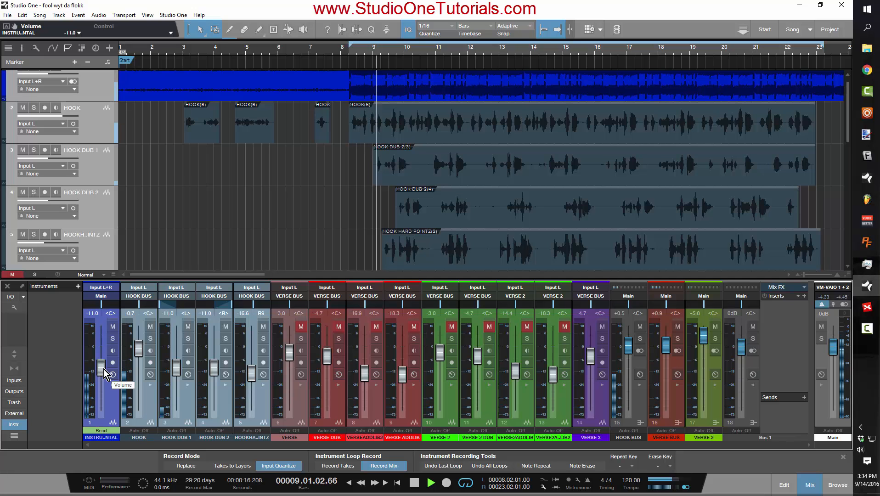
{"action": "scroll", "coordinate": [105, 373], "scroll_direction": "down", "scroll_amount": 2}
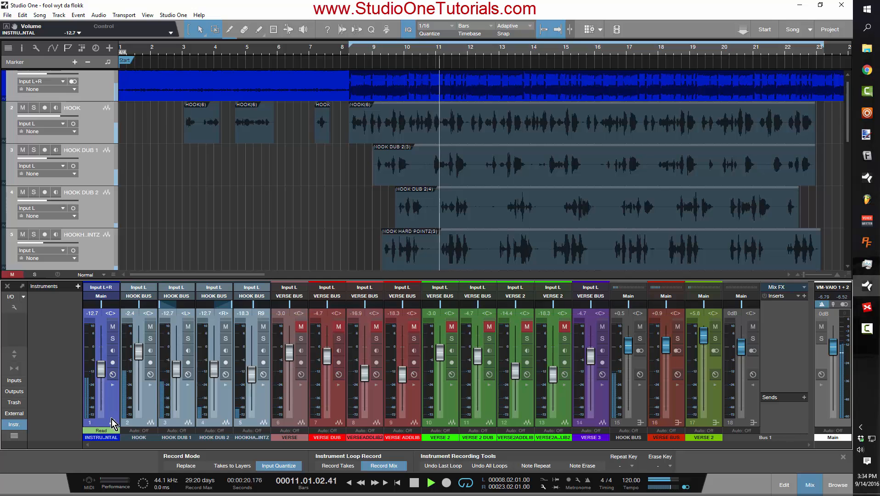
Select only the instrumental channel and raise its fader to -9.7 dB
{"action": "left_click", "coordinate": [102, 375]}
{"action": "scroll", "coordinate": [99, 372], "scroll_direction": "up", "scroll_amount": 3}
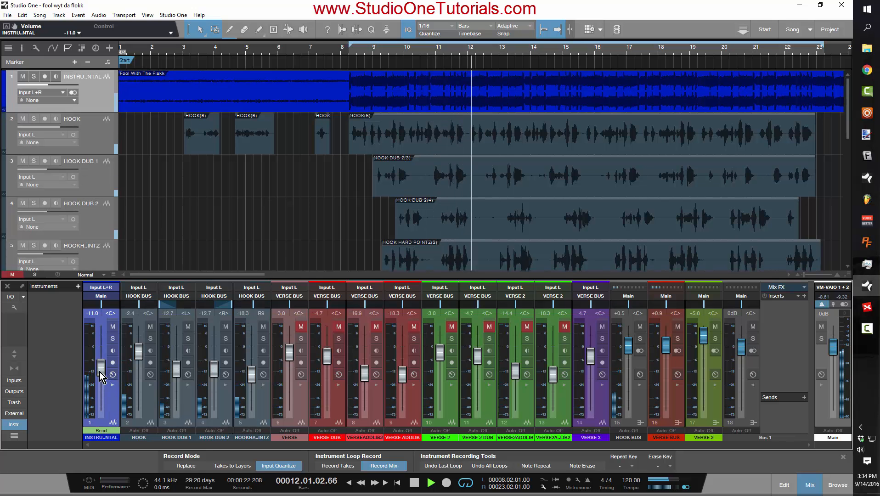
{"action": "scroll", "coordinate": [100, 372], "scroll_direction": "up", "scroll_amount": 1}
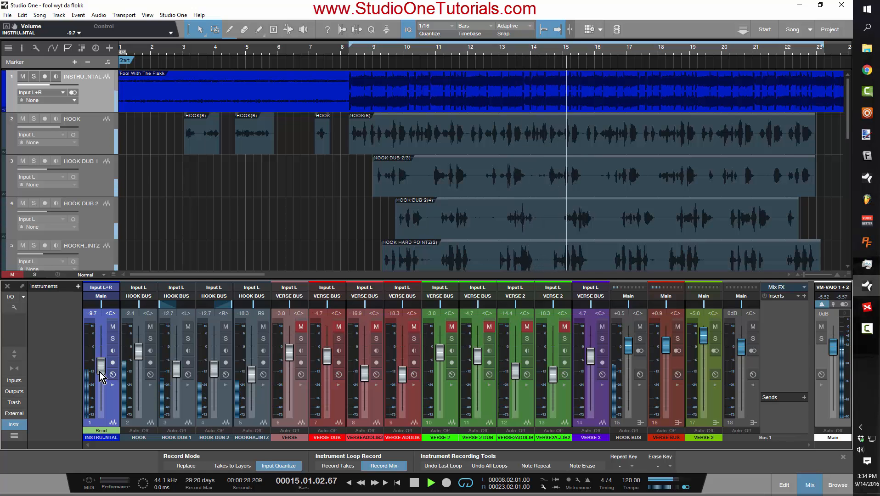
Select HOOK DUB 1 and HOOK DUB 2 together, raise both faders to -10.2 dB, and stop playback
{"action": "left_click", "coordinate": [182, 406]}
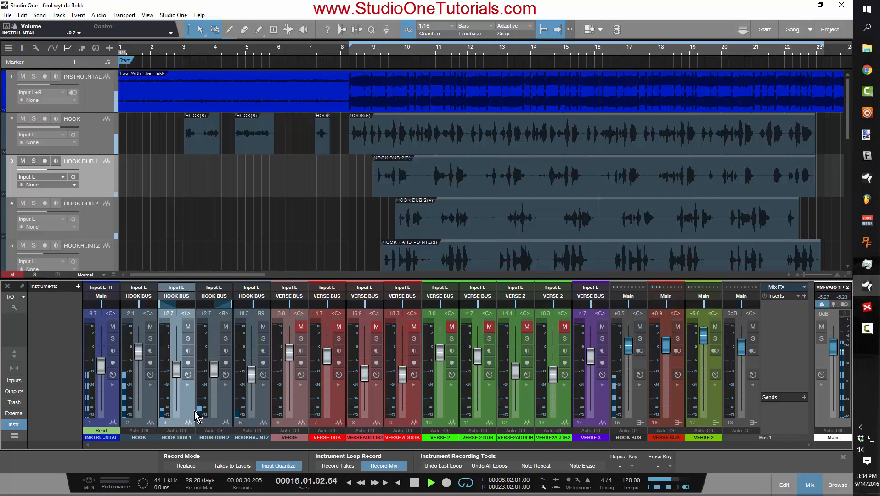
{"action": "left_click", "coordinate": [219, 408], "text": "shift"}
{"action": "scroll", "coordinate": [217, 377], "scroll_direction": "up", "scroll_amount": 2}
{"action": "scroll", "coordinate": [216, 373], "scroll_direction": "up", "scroll_amount": 2}
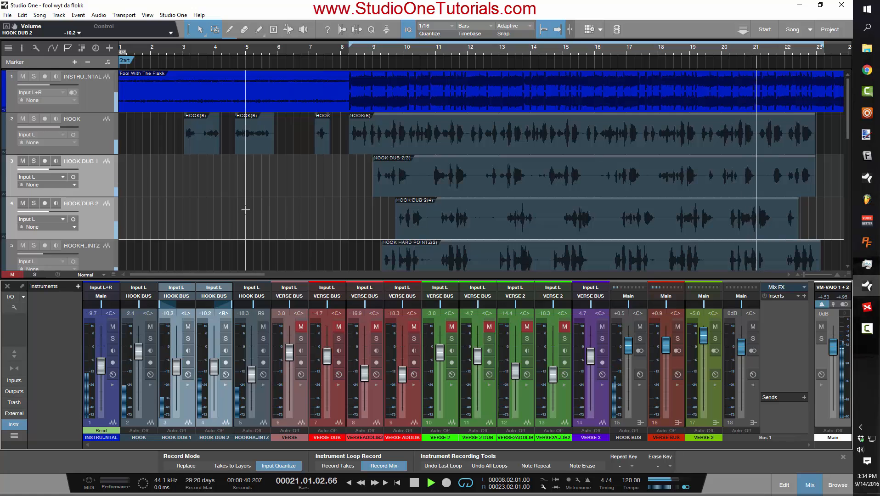
{"action": "key", "text": "space"}
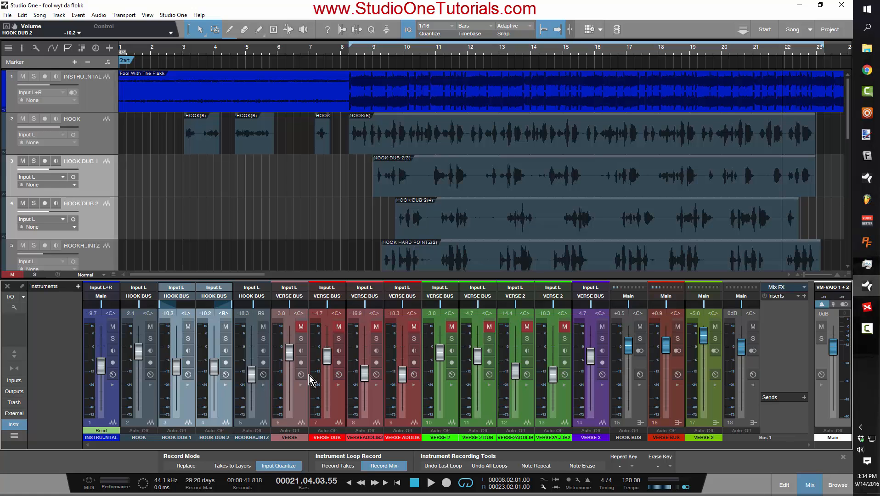
Select the Main channel and expand the mixer console so every channel shows its insert and send racks
{"action": "left_click", "coordinate": [847, 342]}
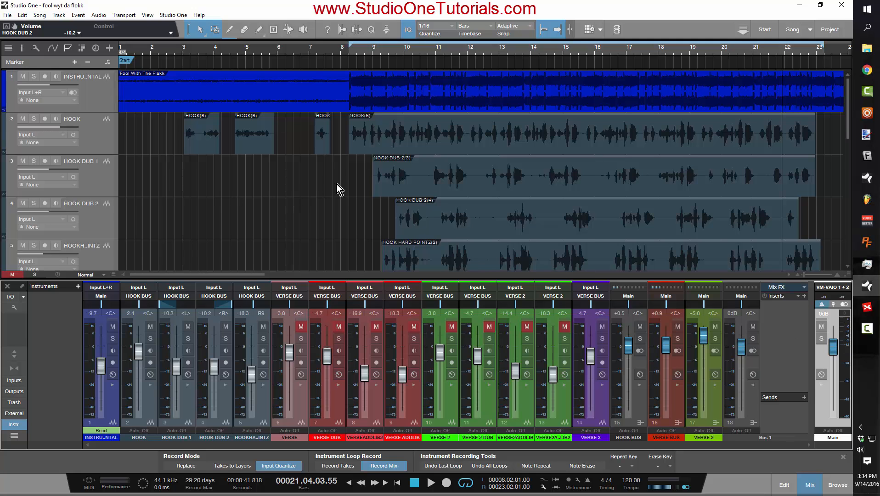
{"action": "scroll", "coordinate": [348, 188], "scroll_direction": "down", "scroll_amount": 3}
{"action": "scroll", "coordinate": [348, 188], "scroll_direction": "up", "scroll_amount": 2}
{"action": "scroll", "coordinate": [349, 188], "scroll_direction": "up", "scroll_amount": 1}
{"action": "scroll", "coordinate": [349, 188], "scroll_direction": "down", "scroll_amount": 1}
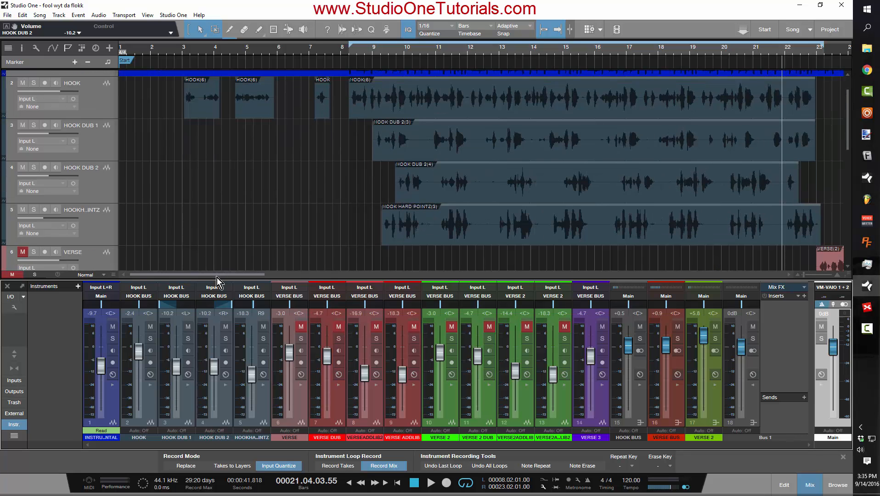
{"action": "left_click_drag", "start_coordinate": [216, 275], "coordinate": [233, 266]}
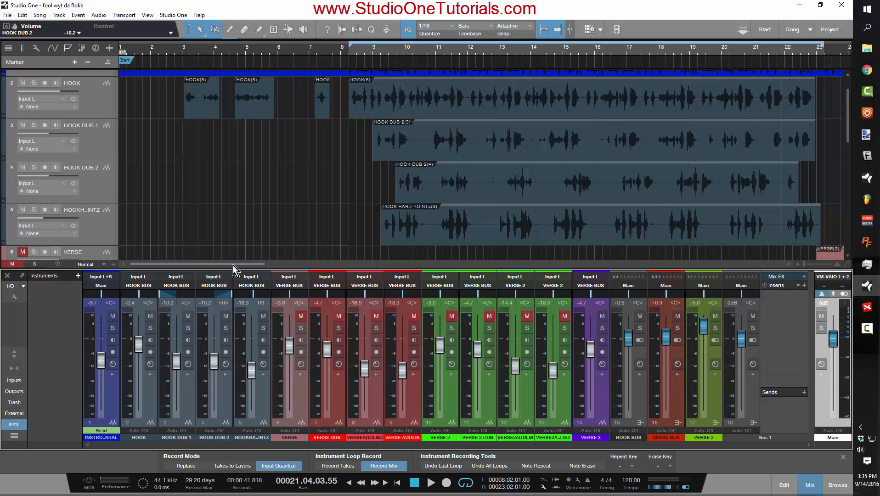
{"action": "left_click", "coordinate": [20, 356]}
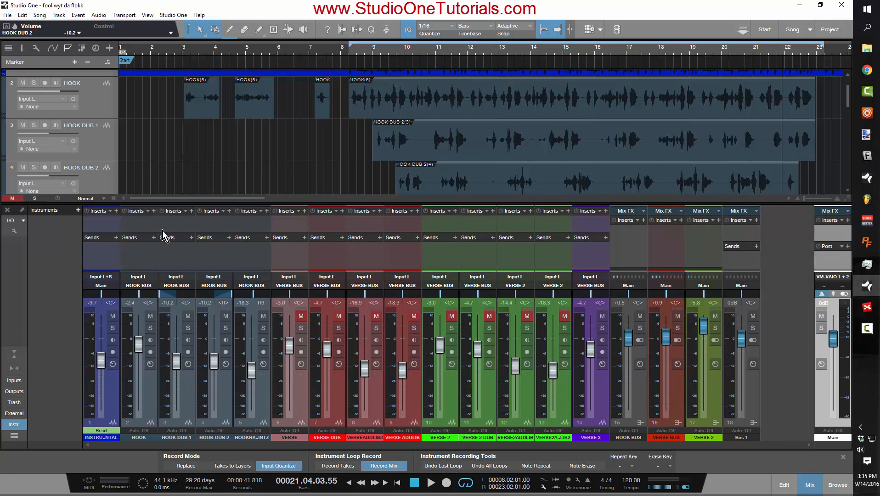
{"action": "left_click", "coordinate": [18, 356]}
{"action": "left_click", "coordinate": [19, 355]}
Insert the PreSonus Pro EQ on the HOOK channel
{"action": "left_click", "coordinate": [154, 213]}
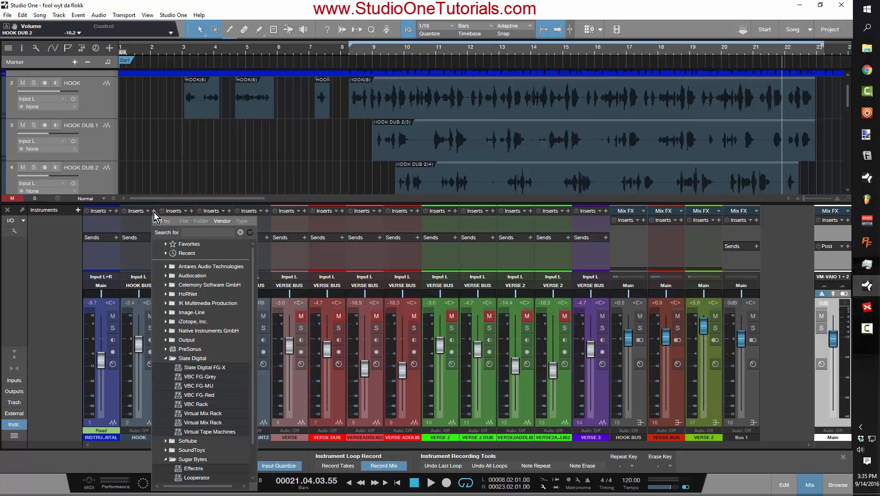
{"action": "left_click", "coordinate": [167, 358]}
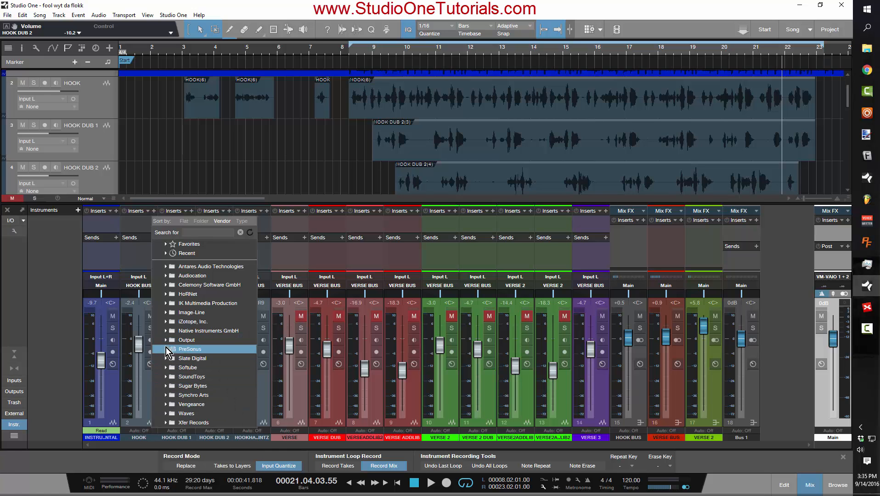
{"action": "left_click", "coordinate": [166, 349]}
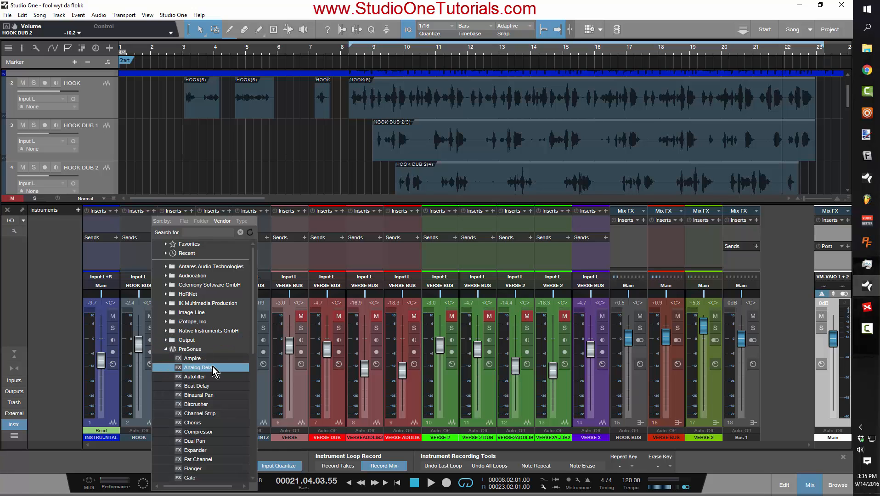
{"action": "scroll", "coordinate": [212, 366], "scroll_direction": "down", "scroll_amount": 2}
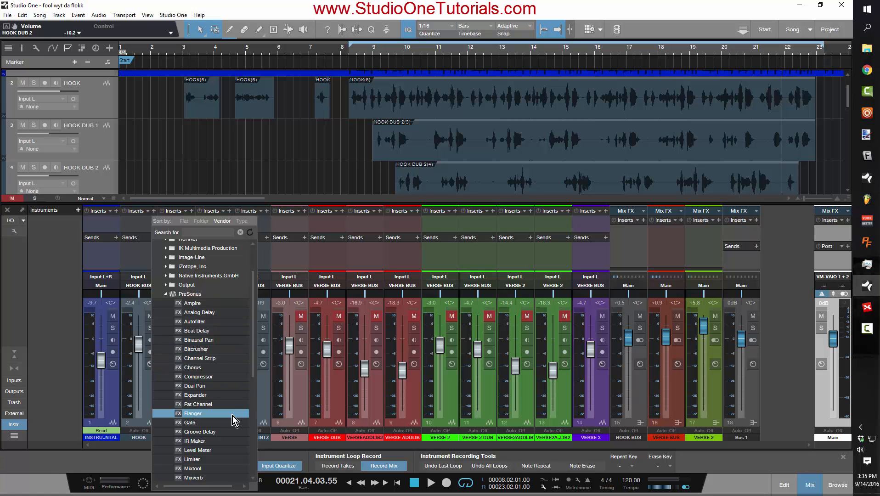
{"action": "scroll", "coordinate": [232, 420], "scroll_direction": "down", "scroll_amount": 1}
{"action": "scroll", "coordinate": [232, 420], "scroll_direction": "down", "scroll_amount": 3}
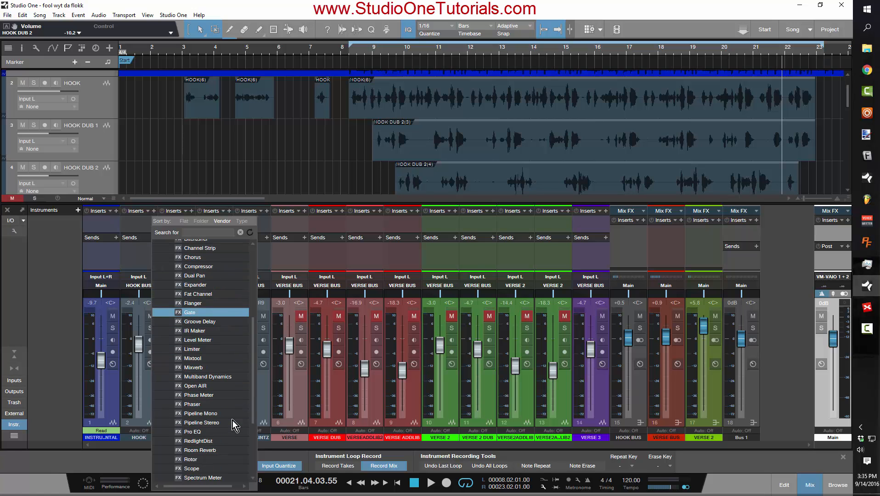
{"action": "left_click", "coordinate": [206, 431]}
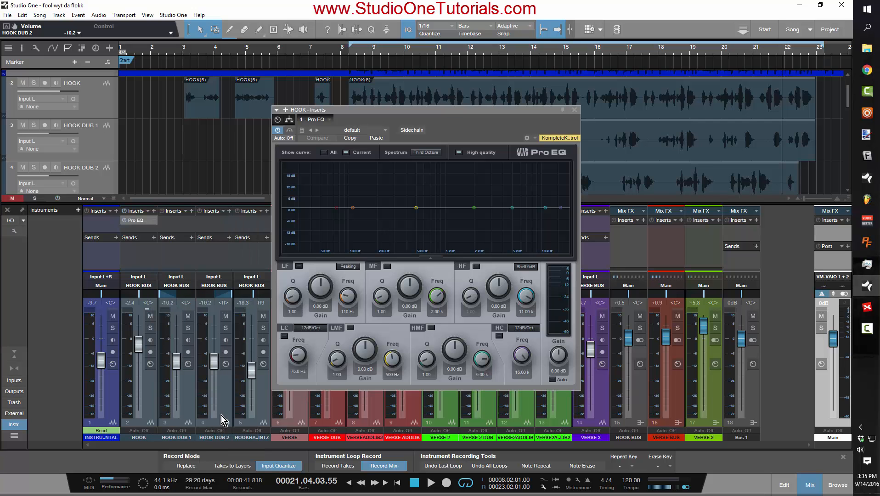
Play from the start of the first hook and enable the Pro EQ's low cut with a 48 dB/Oct slope at 86.1 Hz
{"action": "left_click", "coordinate": [350, 55]}
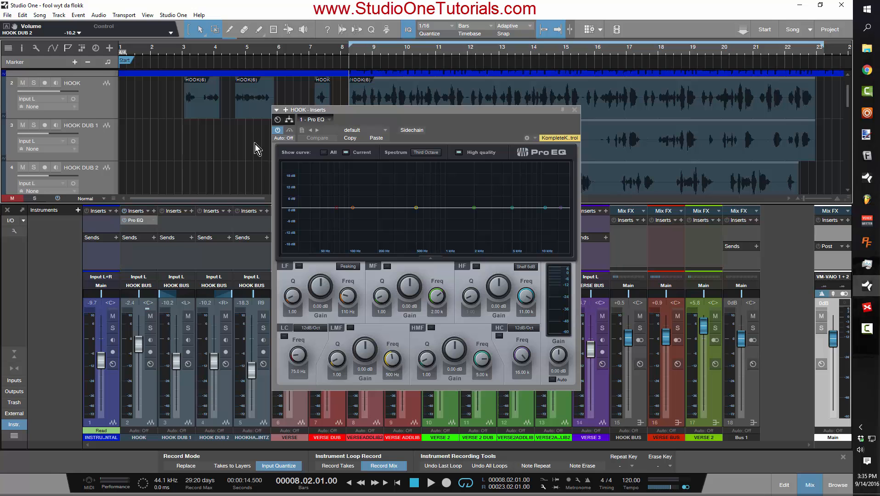
{"action": "key", "text": "space"}
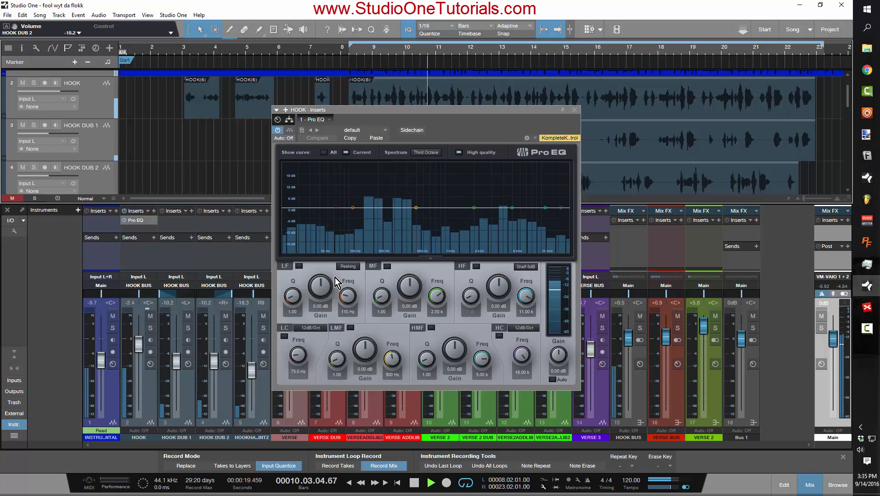
{"action": "left_click", "coordinate": [304, 329]}
{"action": "left_click", "coordinate": [319, 377]}
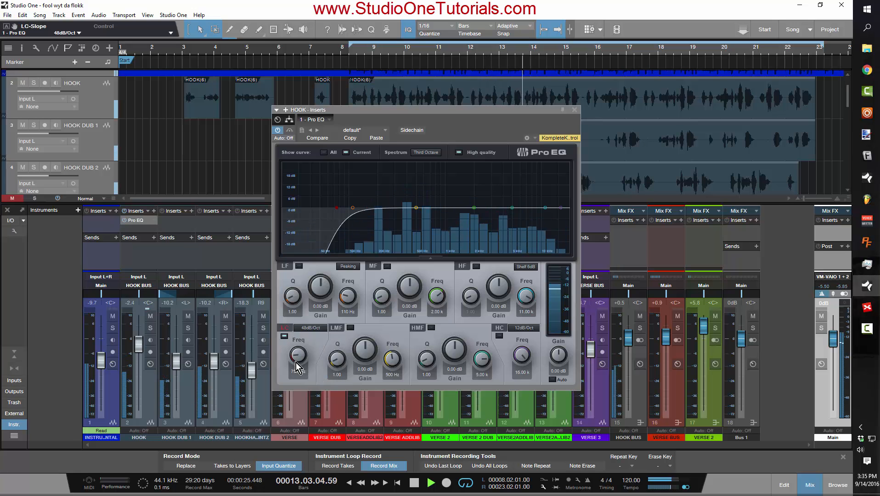
{"action": "left_click_drag", "start_coordinate": [298, 363], "coordinate": [297, 356]}
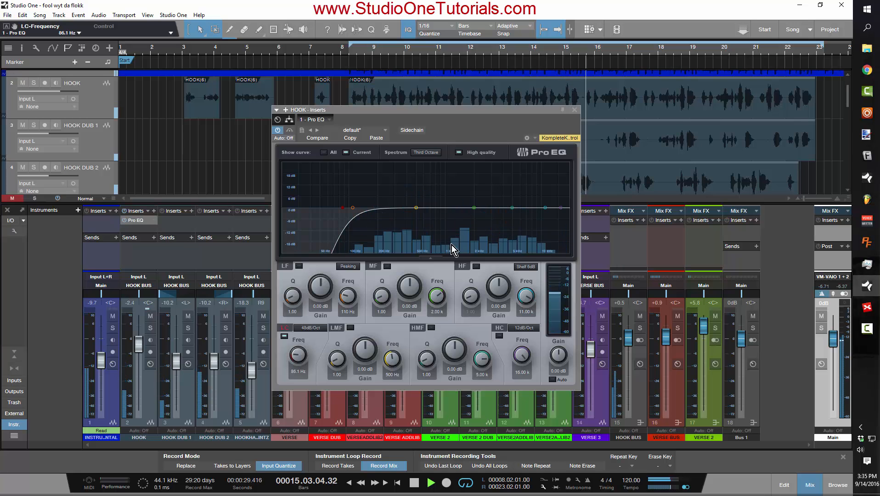
Cut the LMF band by 2.82 dB at 536 Hz and narrow it to a Q of about 2.7
{"action": "left_click_drag", "start_coordinate": [434, 112], "coordinate": [311, 102]}
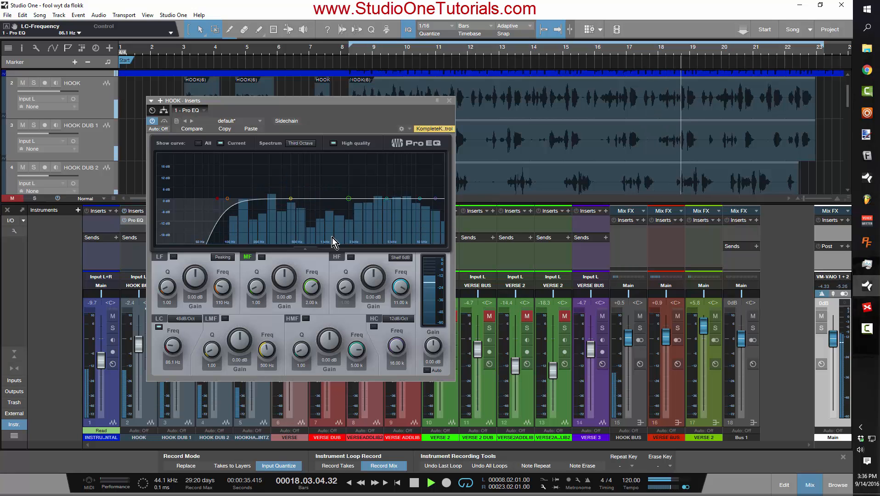
{"action": "left_click_drag", "start_coordinate": [291, 199], "coordinate": [294, 205]}
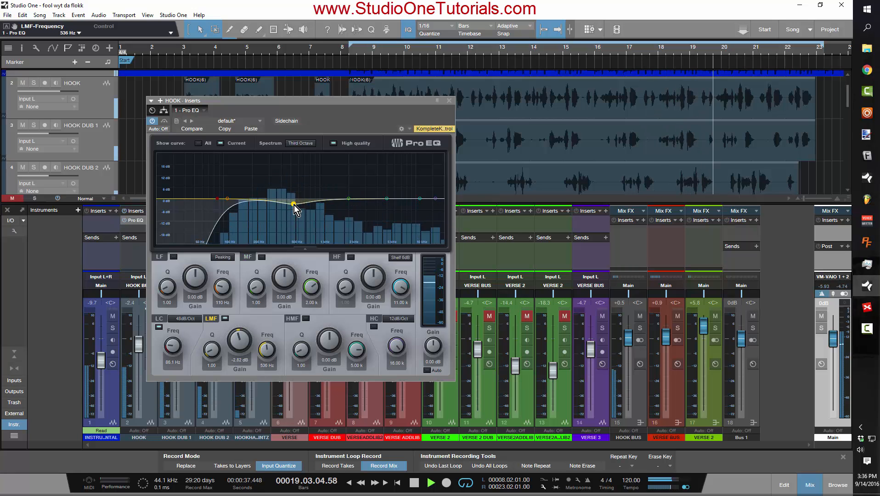
{"action": "left_click_drag", "start_coordinate": [211, 350], "coordinate": [211, 339]}
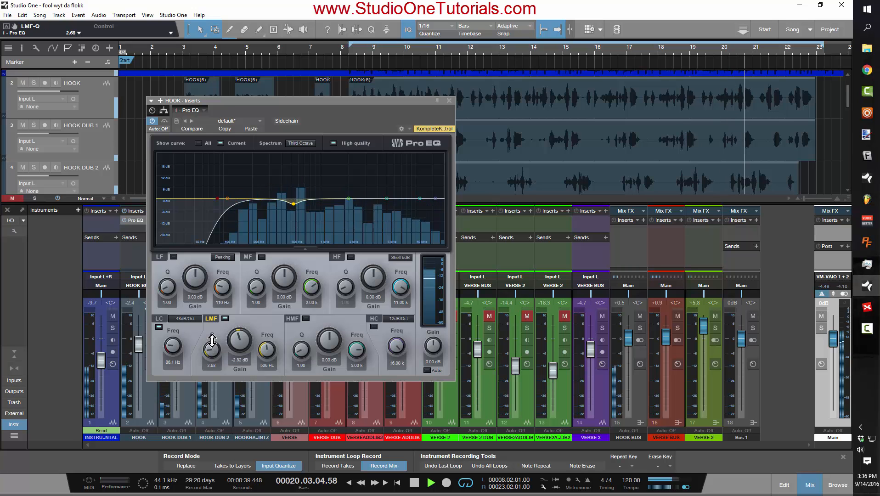
Boost the HF shelf by 7.76 dB at 8.96 kHz and the HMF band by 2.82 dB at 4.73 kHz while replaying the hook
{"action": "left_click_drag", "start_coordinate": [420, 199], "coordinate": [389, 187]}
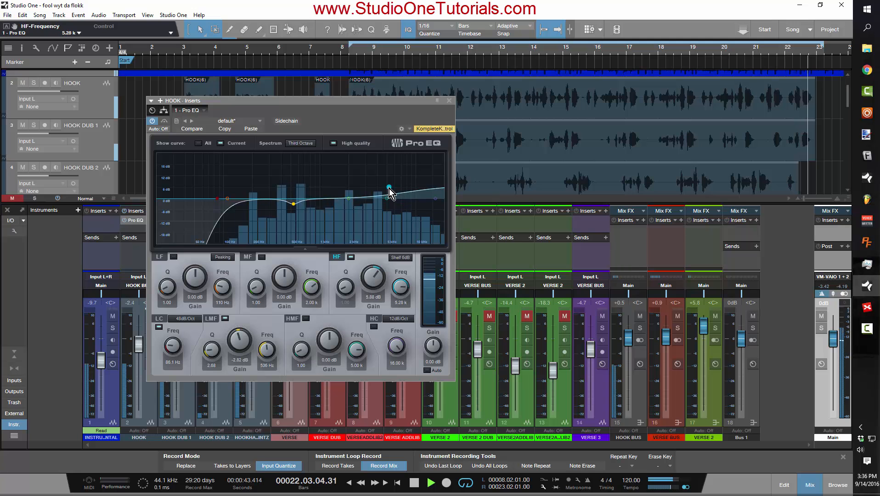
{"action": "left_click", "coordinate": [350, 54]}
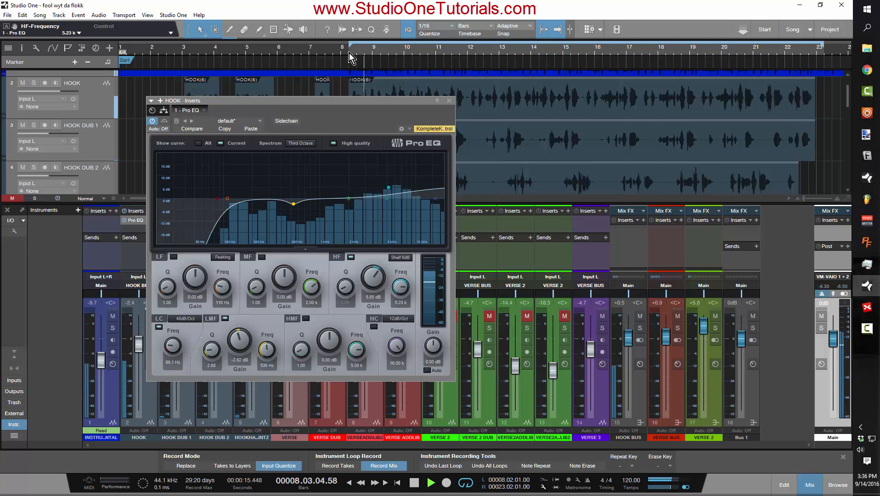
{"action": "mouse_move", "coordinate": [391, 191]}
{"action": "left_mouse_down"}
{"action": "mouse_move", "coordinate": [411, 183]}
{"action": "mouse_move", "coordinate": [385, 194]}
{"action": "left_mouse_up"}
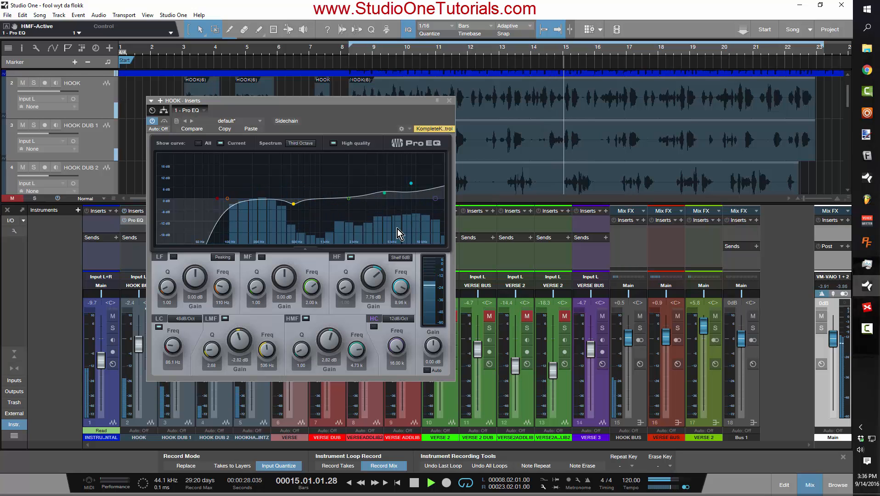
{"action": "key", "text": "space"}
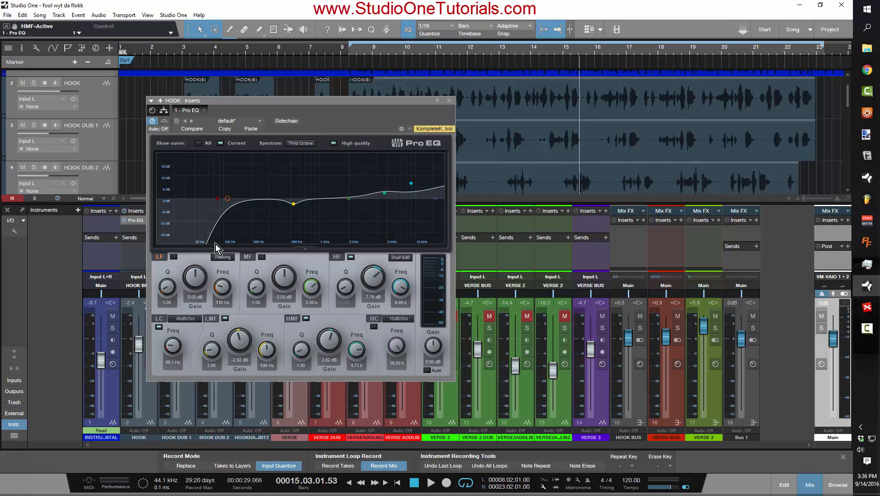
Switch the low cut filter off and on several times to compare the EQ curve, leaving it enabled
{"action": "left_click", "coordinate": [158, 327]}
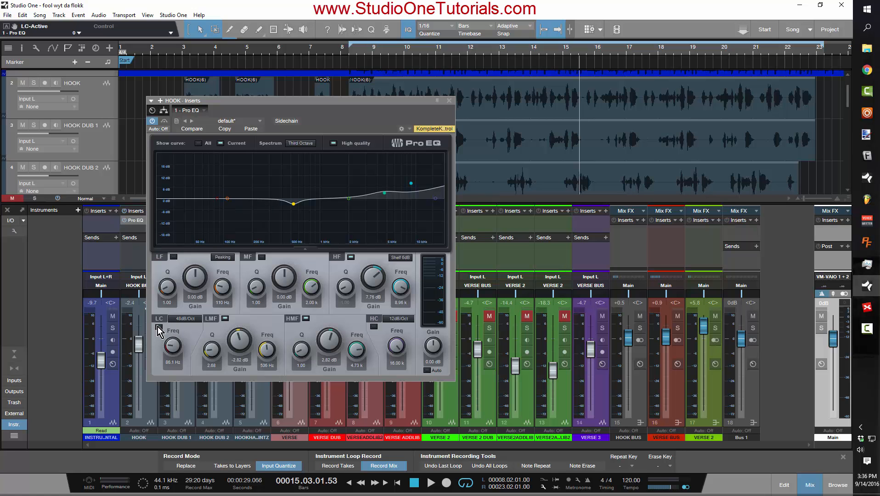
{"action": "left_click", "coordinate": [158, 327]}
{"action": "left_click", "coordinate": [157, 326]}
{"action": "left_click", "coordinate": [158, 327]}
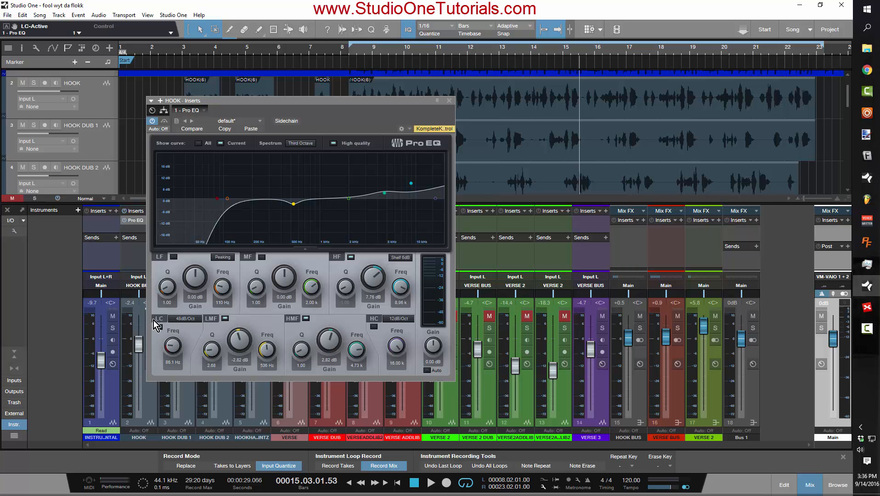
{"action": "left_click", "coordinate": [159, 327]}
{"action": "left_click", "coordinate": [159, 327]}
Move the LMF cut to 470 Hz, keeping its gain at -2.82 dB, and close the HOOK channel's EQ window
{"action": "left_click", "coordinate": [293, 205]}
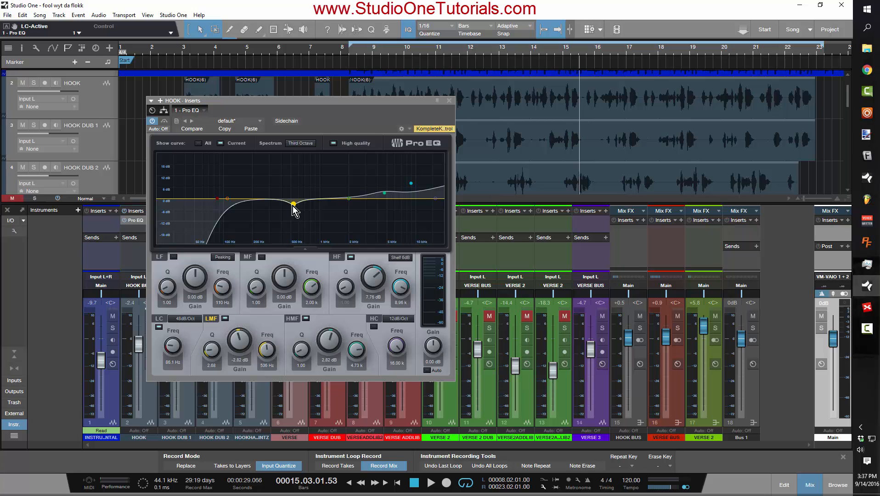
{"action": "mouse_move", "coordinate": [293, 205]}
{"action": "left_mouse_down"}
{"action": "mouse_move", "coordinate": [260, 205]}
{"action": "mouse_move", "coordinate": [288, 209]}
{"action": "left_mouse_up"}
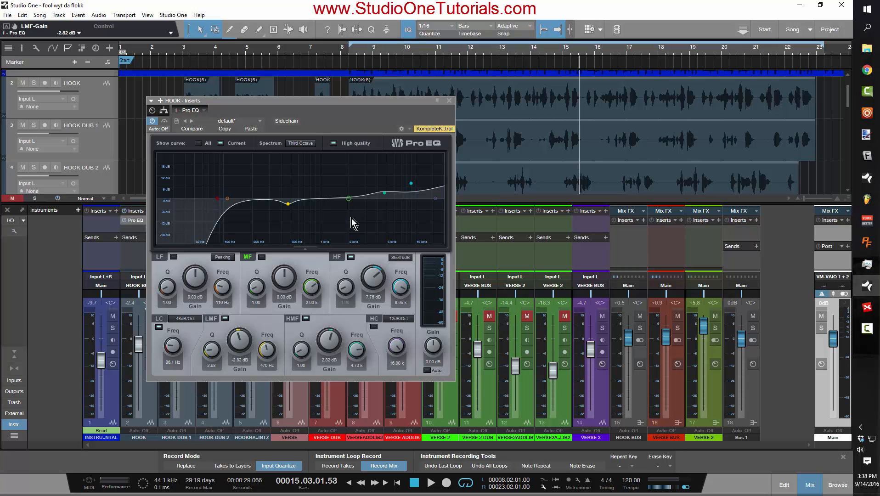
{"action": "left_click", "coordinate": [450, 101]}
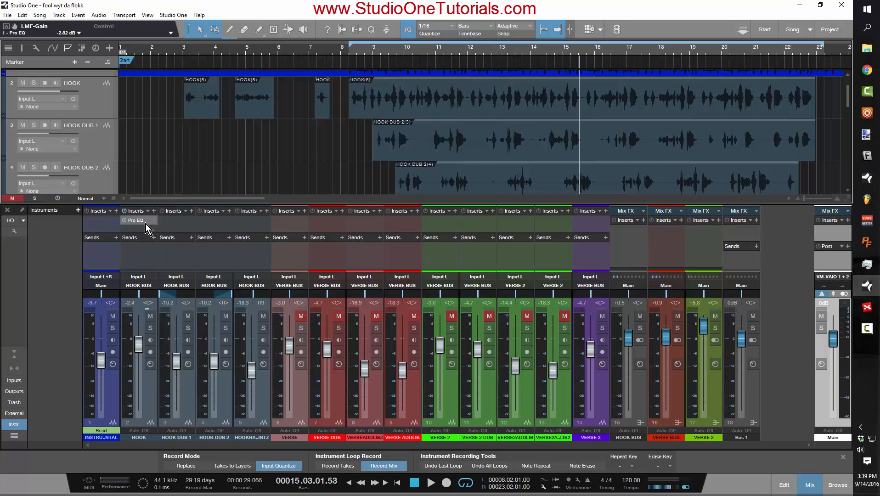
Copy the HOOK channel's Pro EQ to the other three hook channels, and return the playhead to the first hook's start
{"action": "left_click_drag", "start_coordinate": [139, 221], "coordinate": [165, 220]}
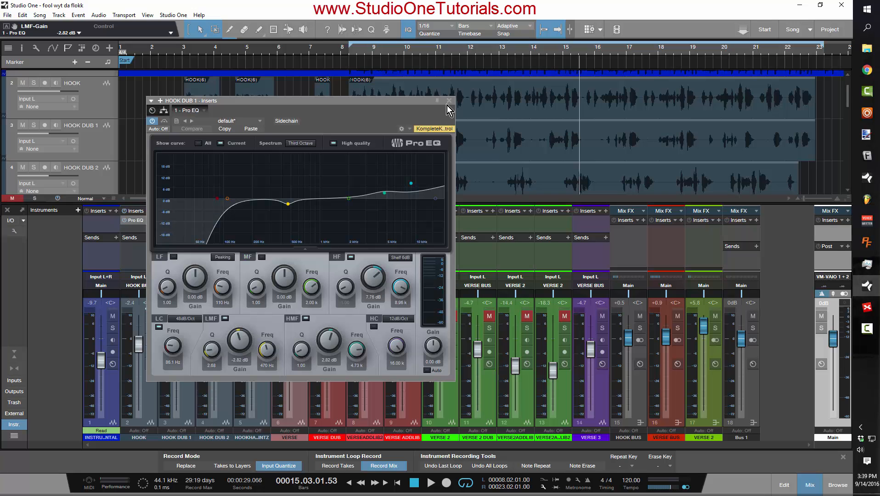
{"action": "left_click", "coordinate": [448, 102]}
{"action": "left_click_drag", "start_coordinate": [187, 225], "coordinate": [252, 228]}
{"action": "left_click", "coordinate": [449, 101]}
{"action": "left_click", "coordinate": [449, 100]}
{"action": "left_click", "coordinate": [345, 51]}
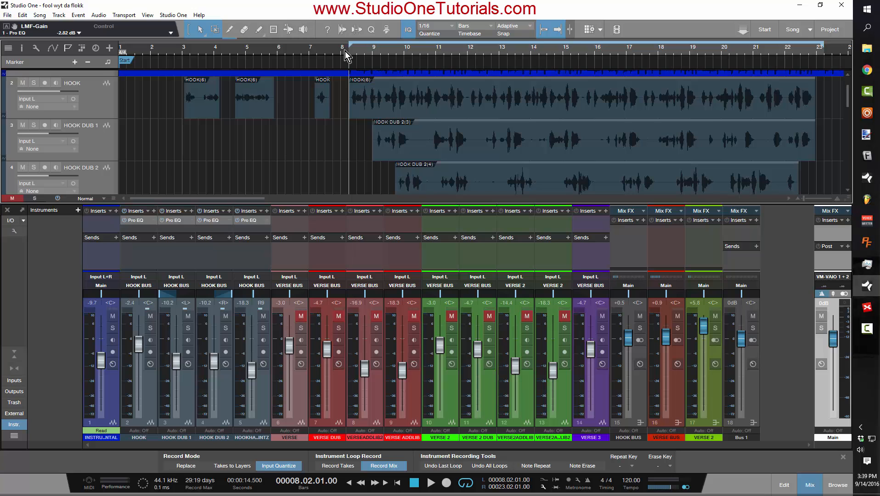
Play through the whole hook to audition the copied EQs, and return the playhead to the hook's start at bar 8
{"action": "key", "text": "space"}
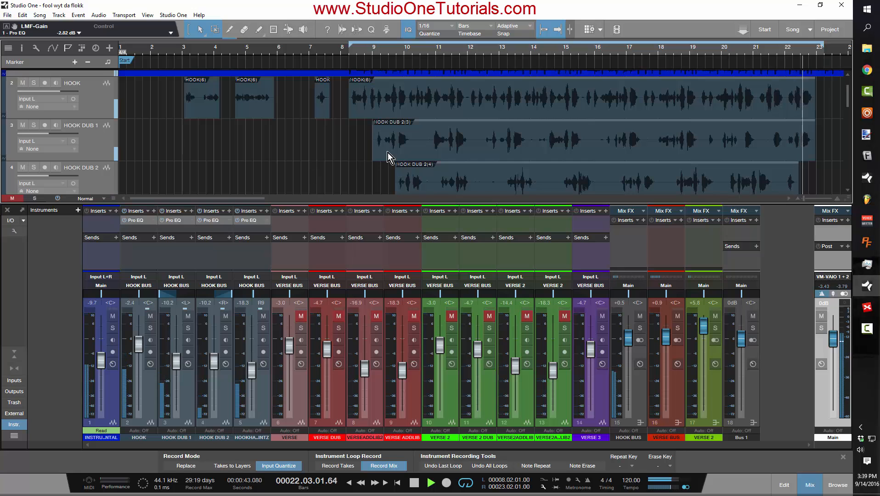
{"action": "key", "text": "space"}
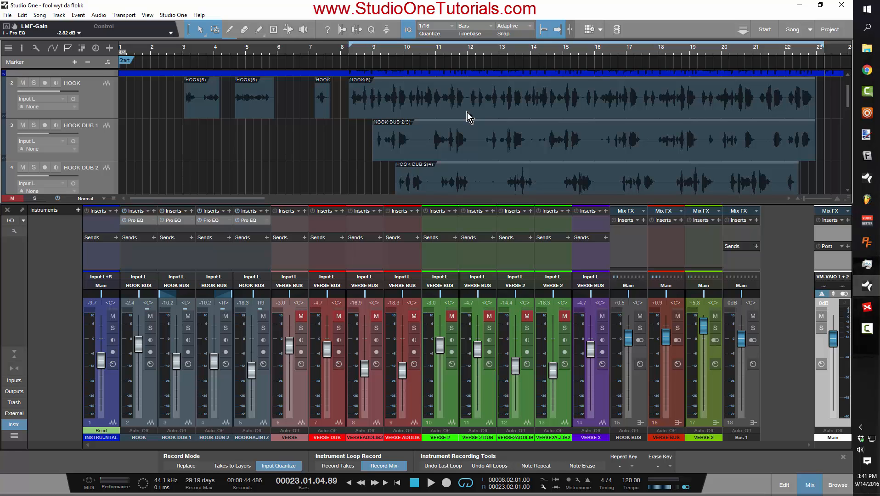
{"action": "left_click_drag", "start_coordinate": [340, 51], "coordinate": [317, 41]}
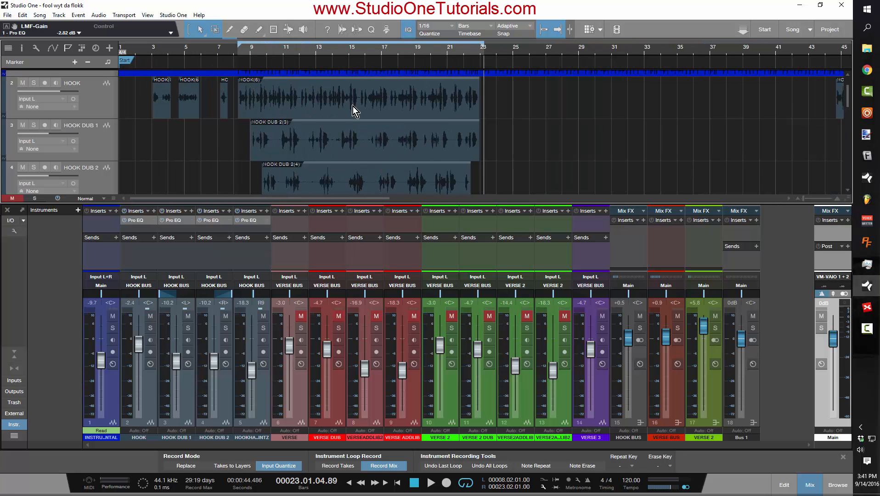
{"action": "scroll", "coordinate": [358, 107], "scroll_direction": "down", "scroll_amount": 1}
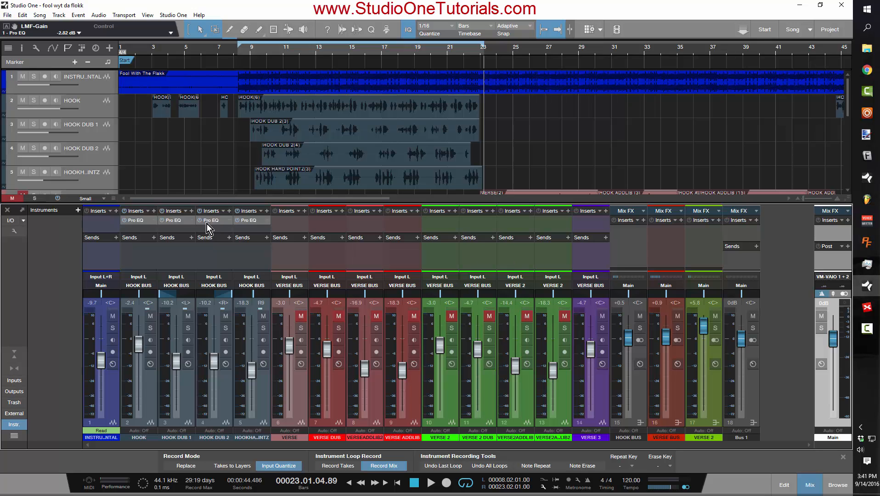
{"action": "left_click", "coordinate": [239, 52]}
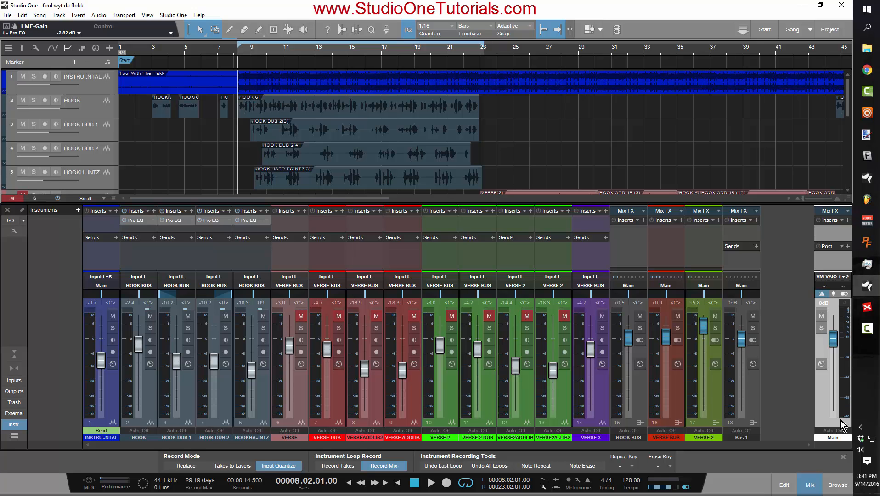
Insert the PreSonus Limiter on the Main output channel and move its window clear of the hook clips
{"action": "left_click", "coordinate": [847, 221]}
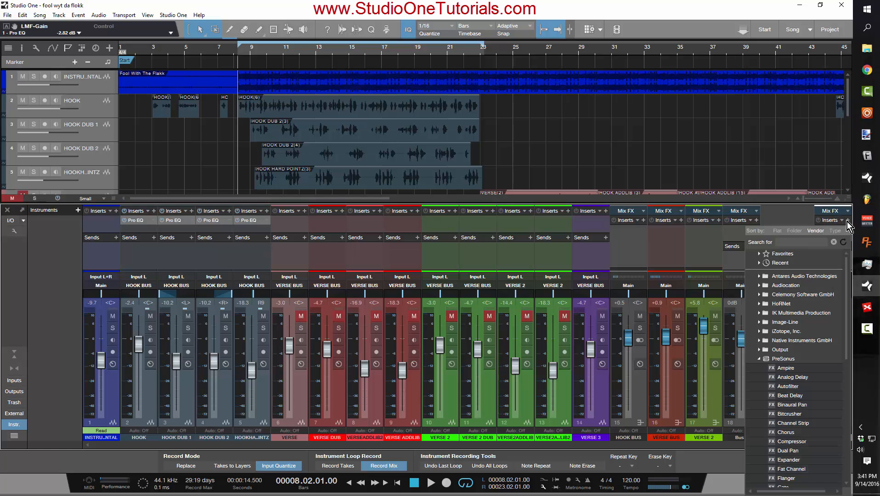
{"action": "left_click", "coordinate": [759, 360]}
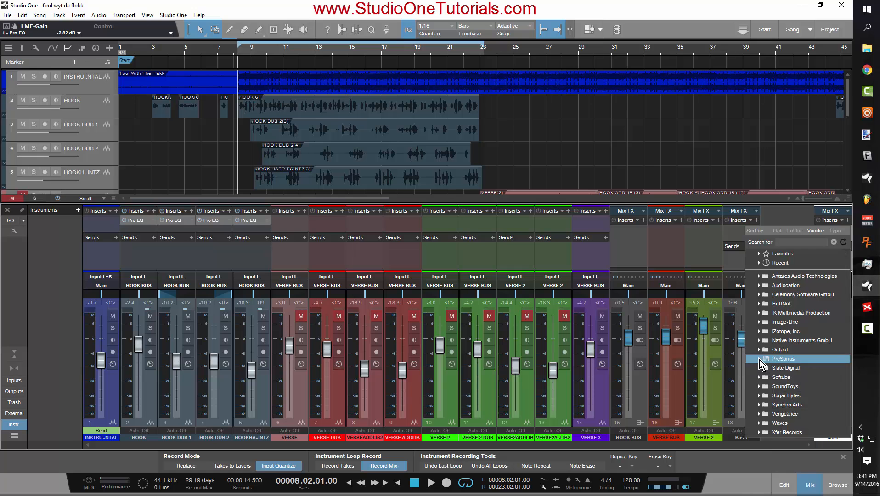
{"action": "left_click", "coordinate": [759, 359]}
{"action": "scroll", "coordinate": [801, 409], "scroll_direction": "down", "scroll_amount": 4}
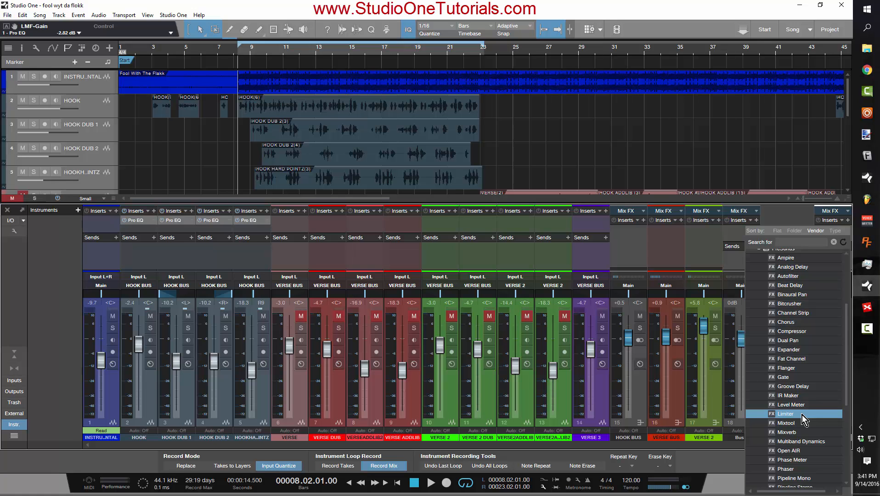
{"action": "double_click", "coordinate": [802, 414]}
{"action": "left_click_drag", "start_coordinate": [305, 99], "coordinate": [669, 120]}
Load the Main-Set preset in the Main channel's limiter
{"action": "left_click", "coordinate": [623, 137]}
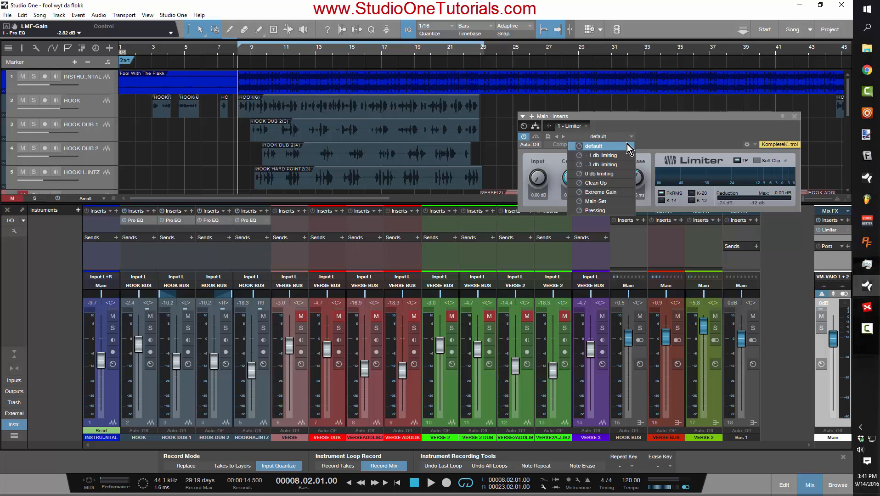
{"action": "left_click", "coordinate": [616, 200]}
{"action": "left_click", "coordinate": [686, 102]}
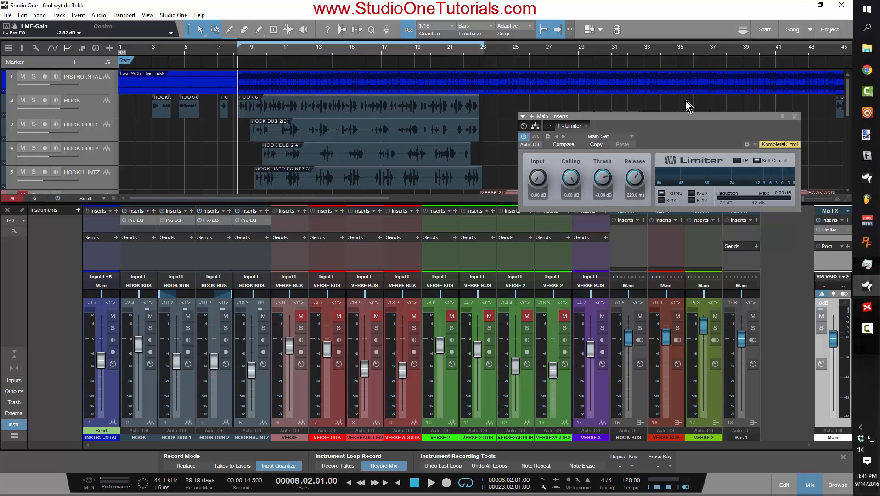
While playing the hook, set the limiter's input to 14.40 dB, threshold to -1.32 dB and ceiling to -0.30 dB
{"action": "key", "text": "space"}
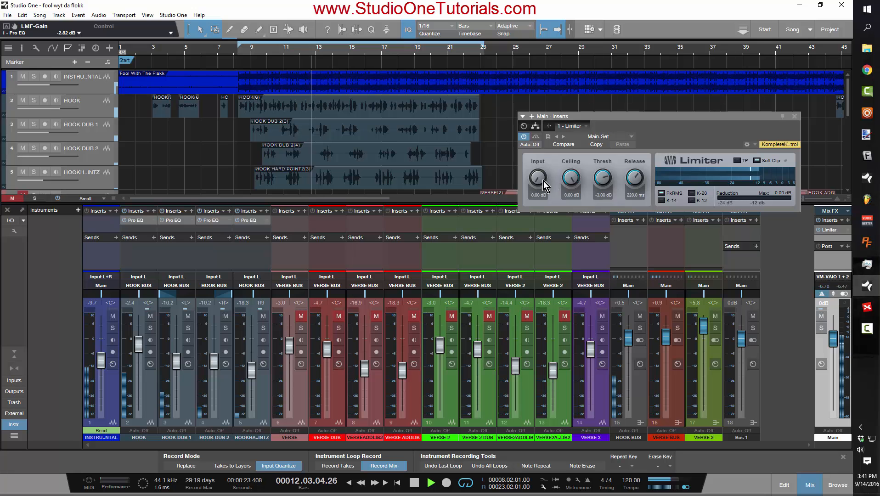
{"action": "left_click_drag", "start_coordinate": [603, 179], "coordinate": [543, 112]}
{"action": "left_click_drag", "start_coordinate": [602, 180], "coordinate": [601, 156]}
{"action": "left_click_drag", "start_coordinate": [601, 157], "coordinate": [601, 156]}
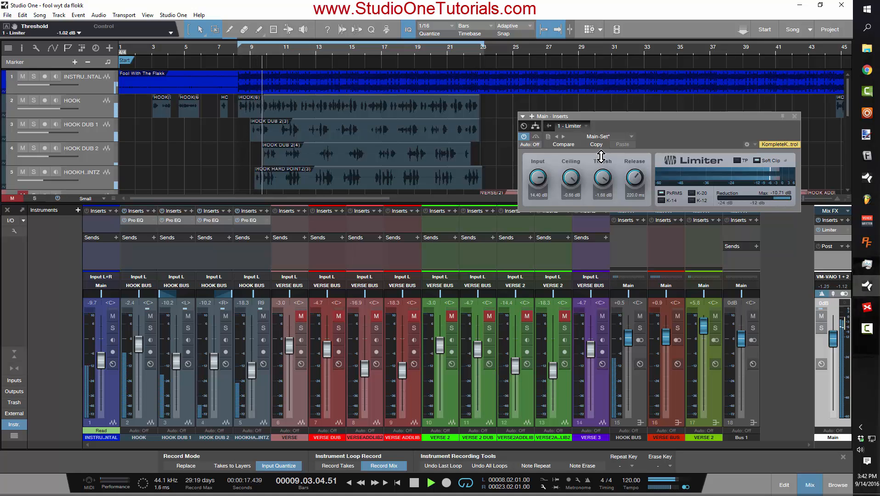
{"action": "mouse_move", "coordinate": [574, 182]}
{"action": "left_mouse_down"}
{"action": "mouse_move", "coordinate": [572, 198]}
{"action": "mouse_move", "coordinate": [574, 176]}
{"action": "left_mouse_up"}
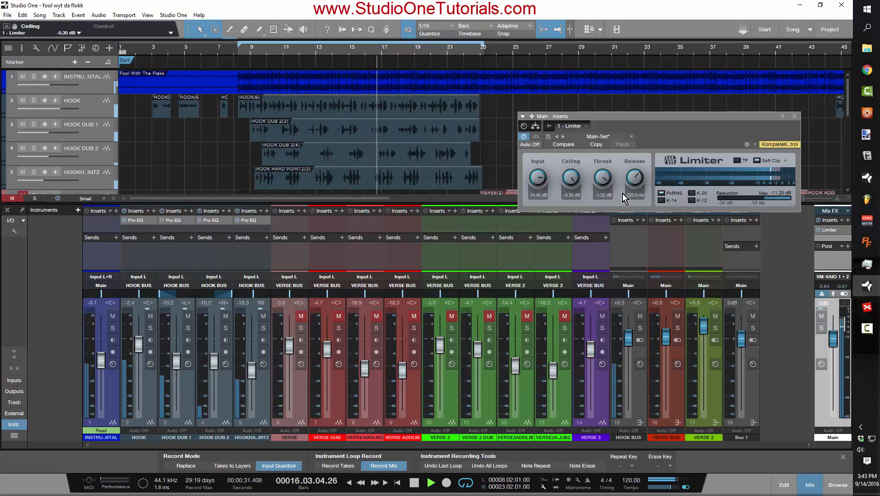
Lower the limiter's input to 10.98 dB during playback, and pause and resume the hook to check the Main channel's level meter
{"action": "left_click_drag", "start_coordinate": [538, 181], "coordinate": [536, 203]}
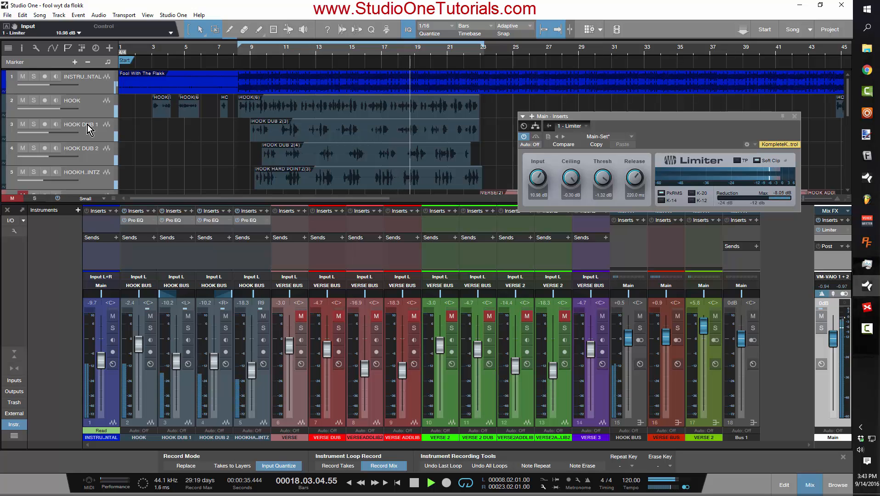
{"action": "key", "text": "space"}
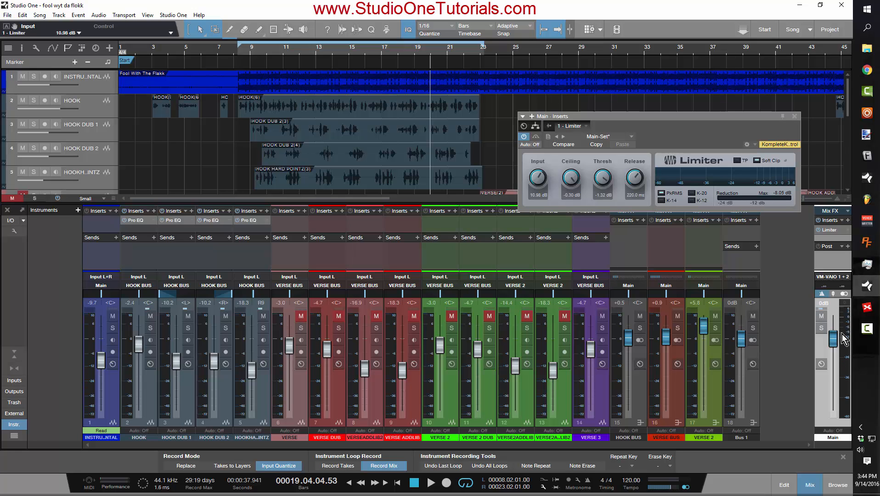
{"action": "mouse_move", "coordinate": [844, 337]}
{"action": "key", "text": "space"}
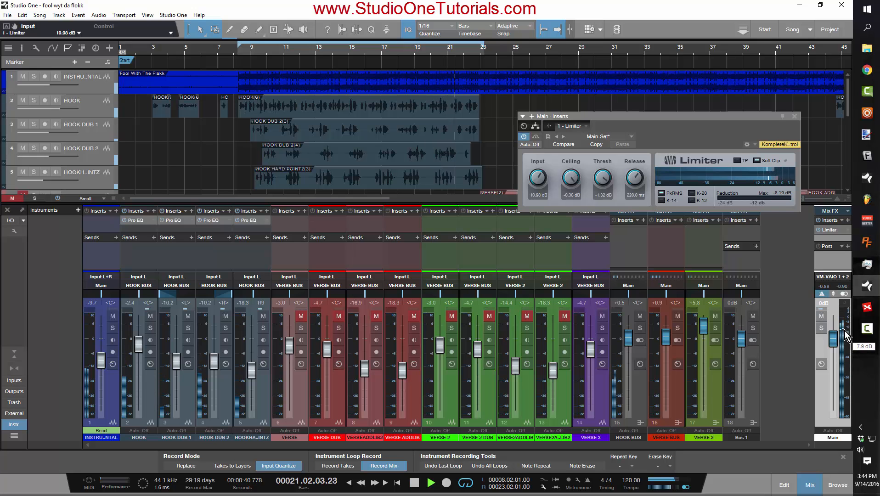
Lower the limiter's input to 5.67 dB and raise it gradually to 9.63 dB, stop playback and close the limiter window
{"action": "left_click_drag", "start_coordinate": [541, 183], "coordinate": [546, 216]}
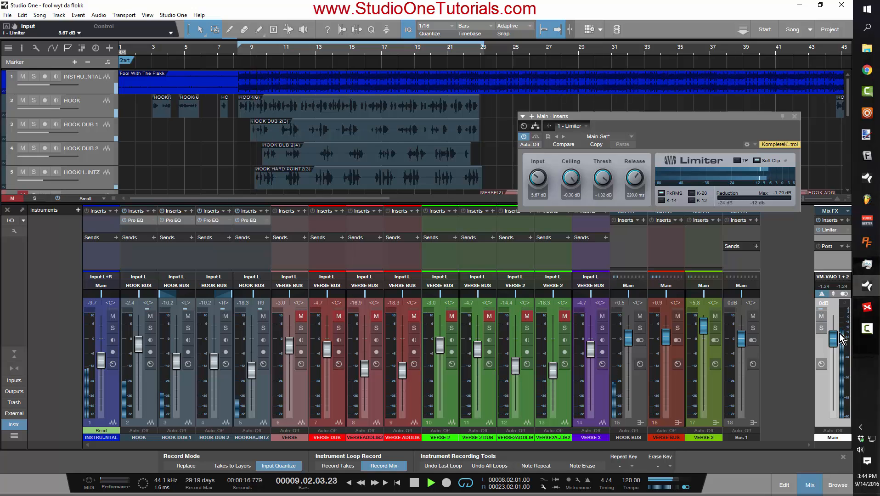
{"action": "left_click_drag", "start_coordinate": [539, 181], "coordinate": [540, 170]}
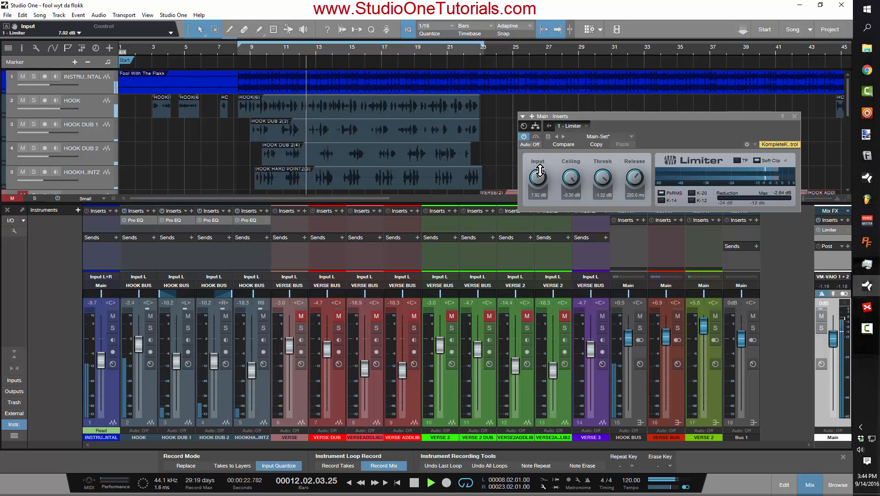
{"action": "mouse_move", "coordinate": [539, 170]}
{"action": "left_mouse_down"}
{"action": "mouse_move", "coordinate": [542, 154]}
{"action": "mouse_move", "coordinate": [542, 163]}
{"action": "left_mouse_up"}
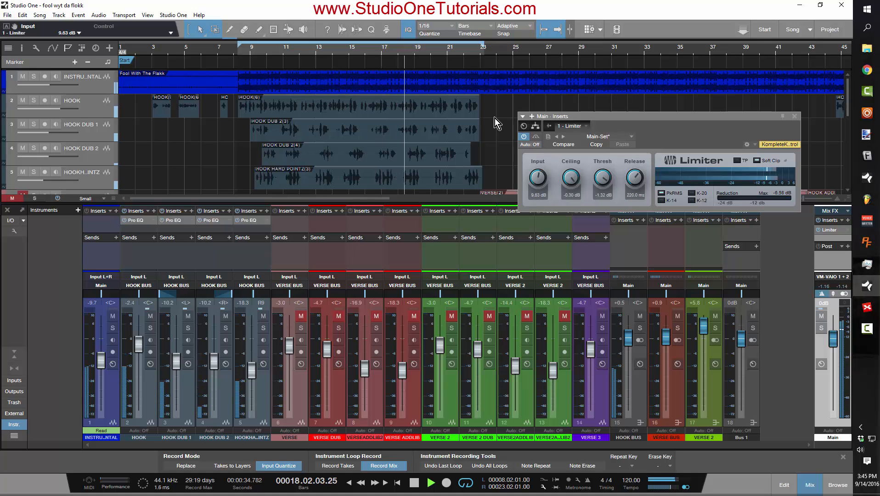
{"action": "key", "text": "space"}
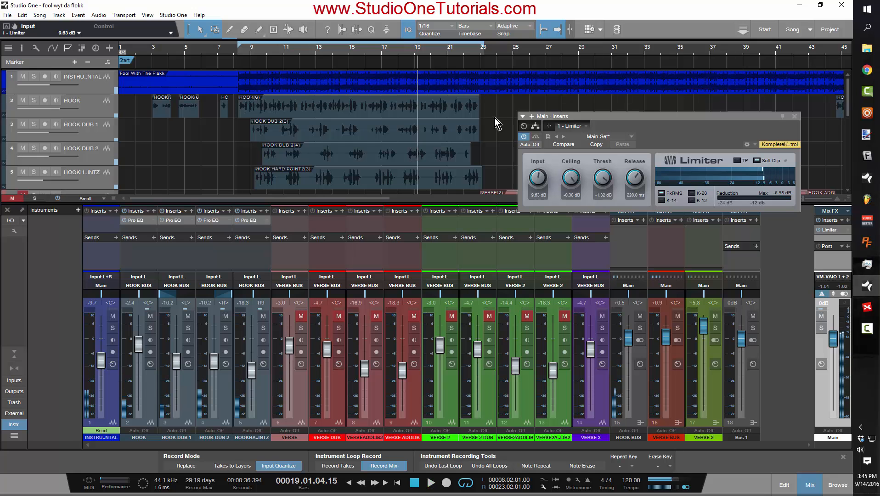
{"action": "left_click", "coordinate": [794, 117]}
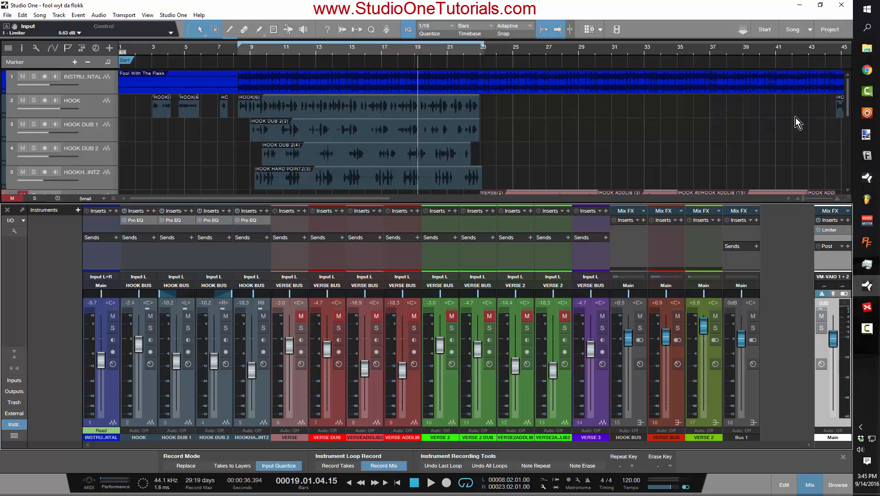